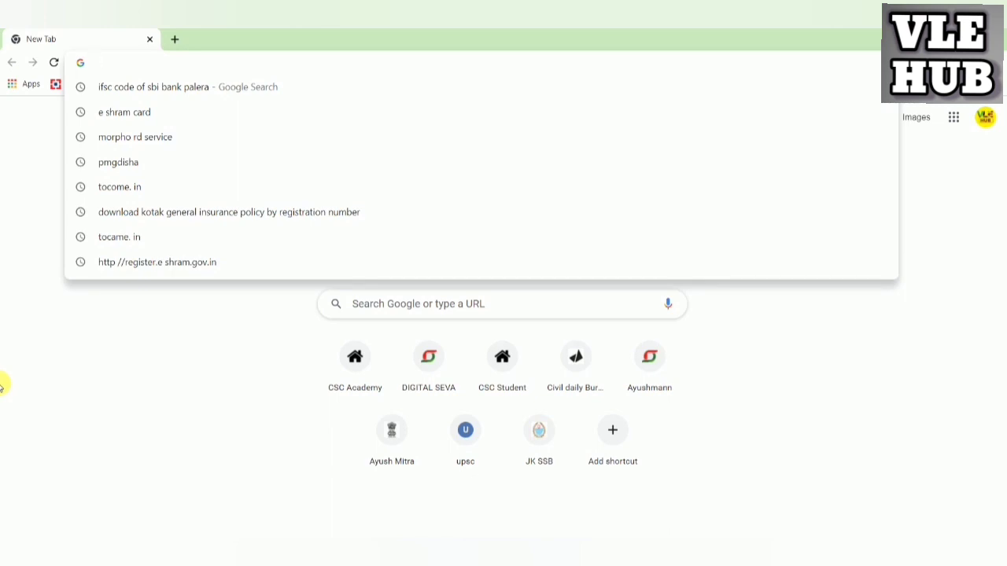
Run a Google search for 'jkbose nic in' from the Chrome address bar suggestions.
type("jk")
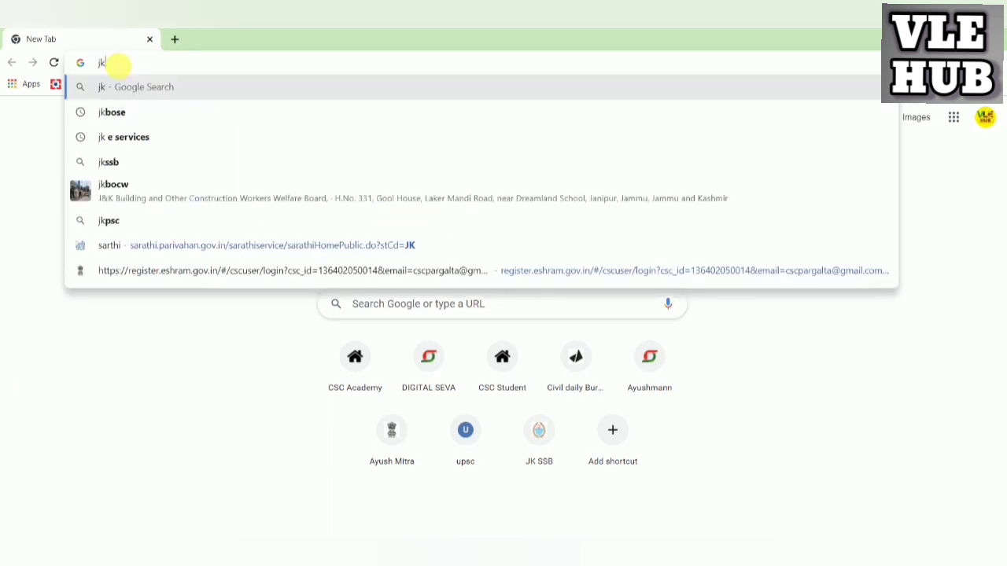
type("bod")
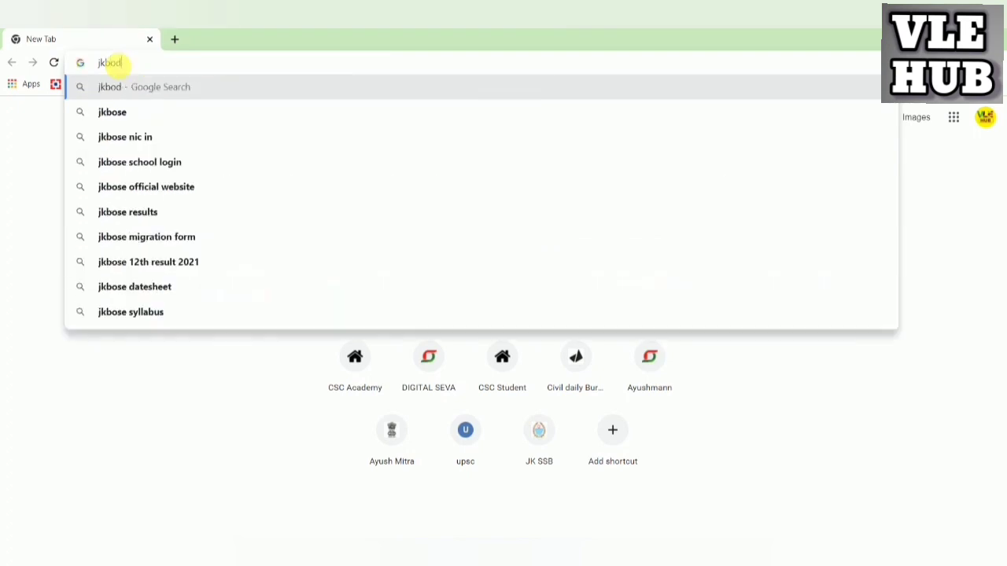
left_click(112, 137)
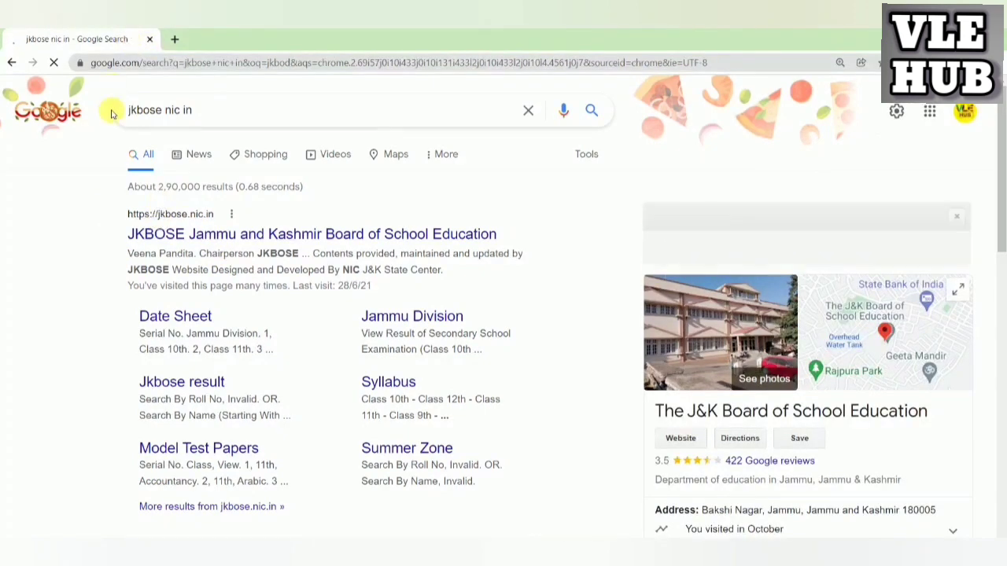
Open jkbose.nic.in and follow the Examination Class 10 SZ Annual Regular 2022 update to the utilities page.
left_click(201, 236)
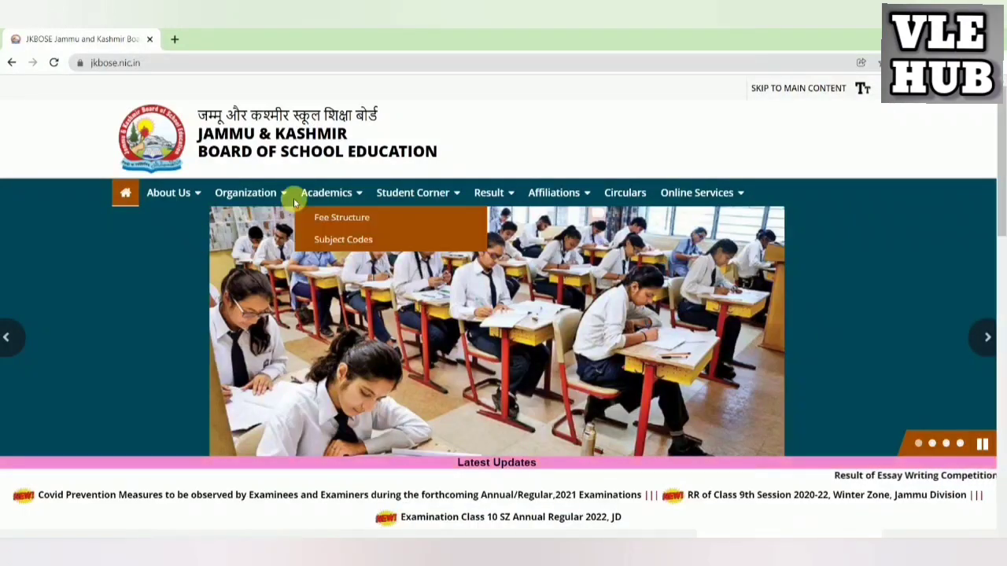
scroll(425, 401, "down", 2)
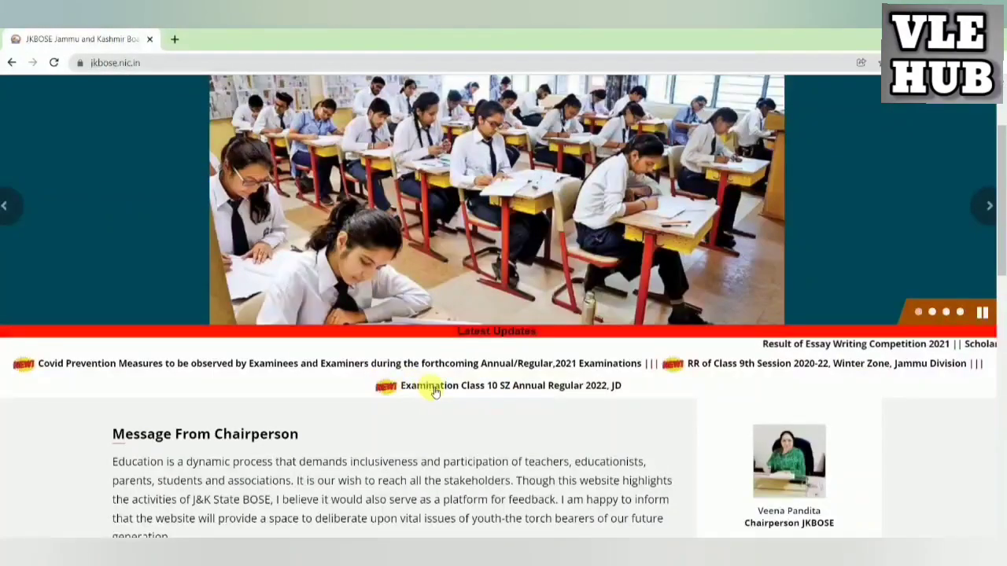
left_click(546, 383)
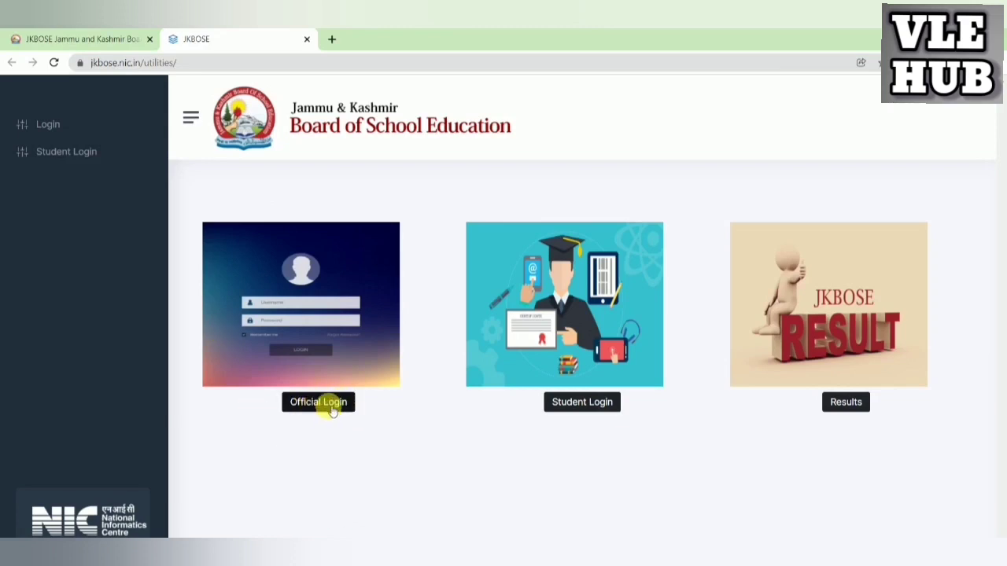
Sign in through Official Login with the school username, password and captcha characters.
left_click(318, 402)
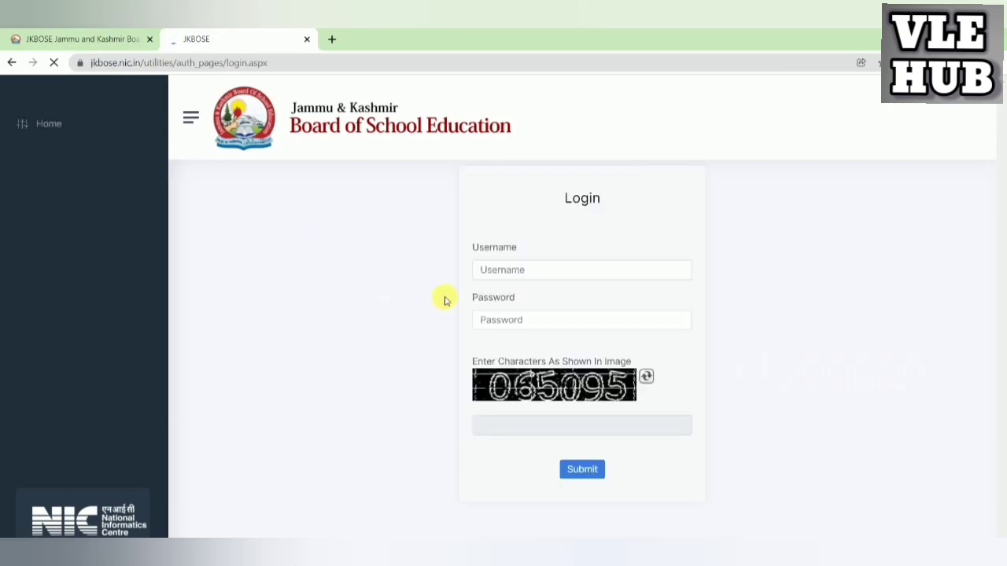
left_click(497, 273)
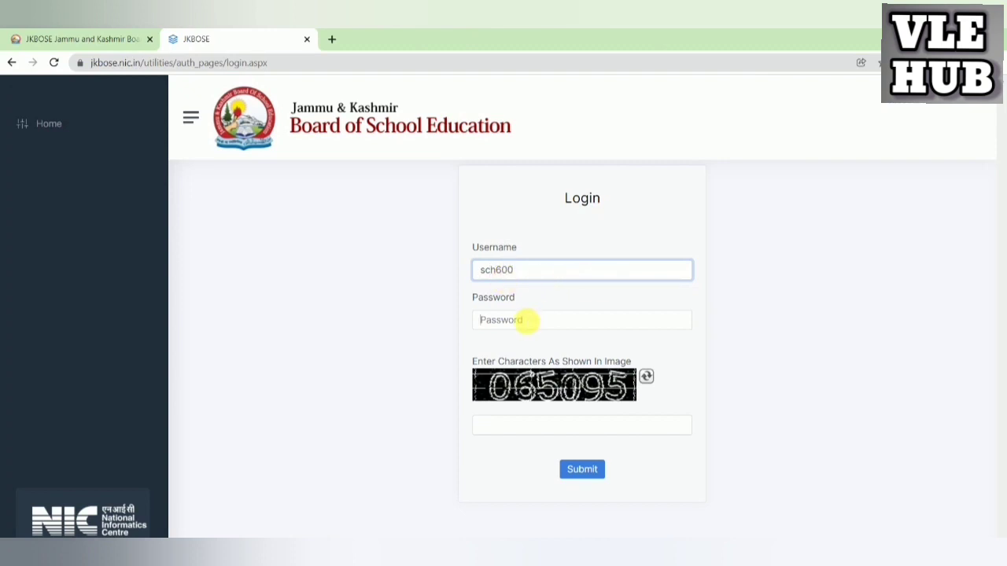
left_click(524, 319)
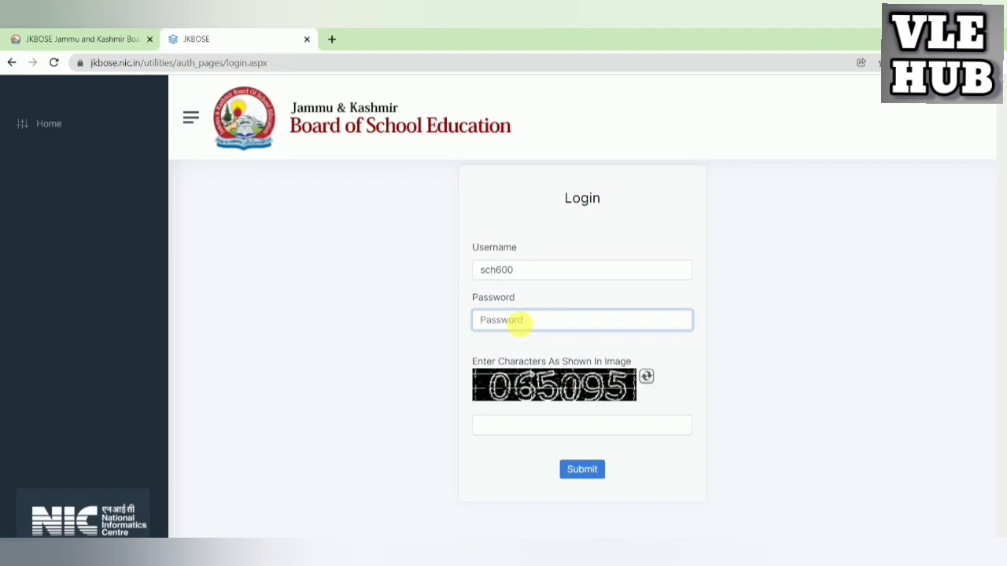
type("s")
left_click(520, 431)
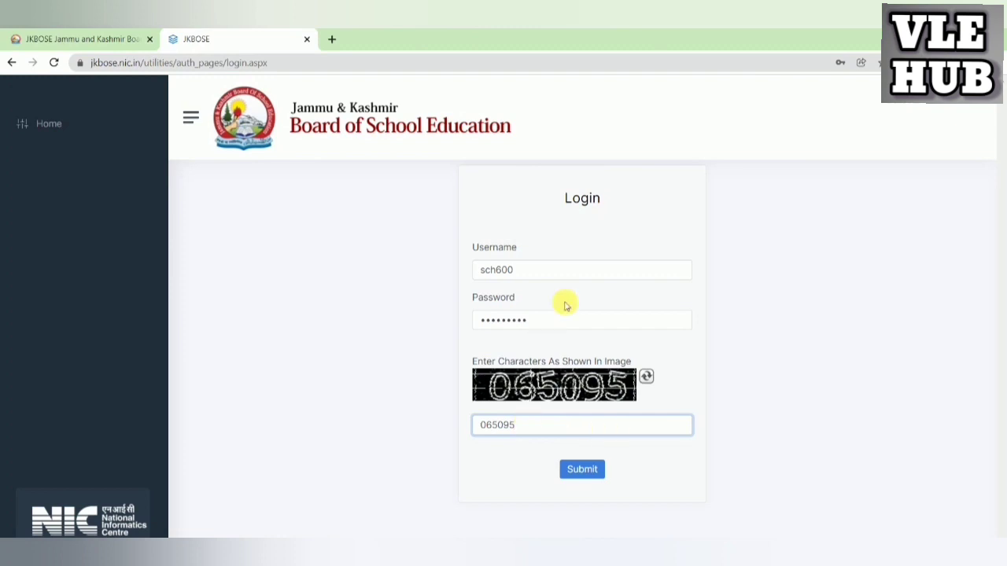
left_click(557, 272)
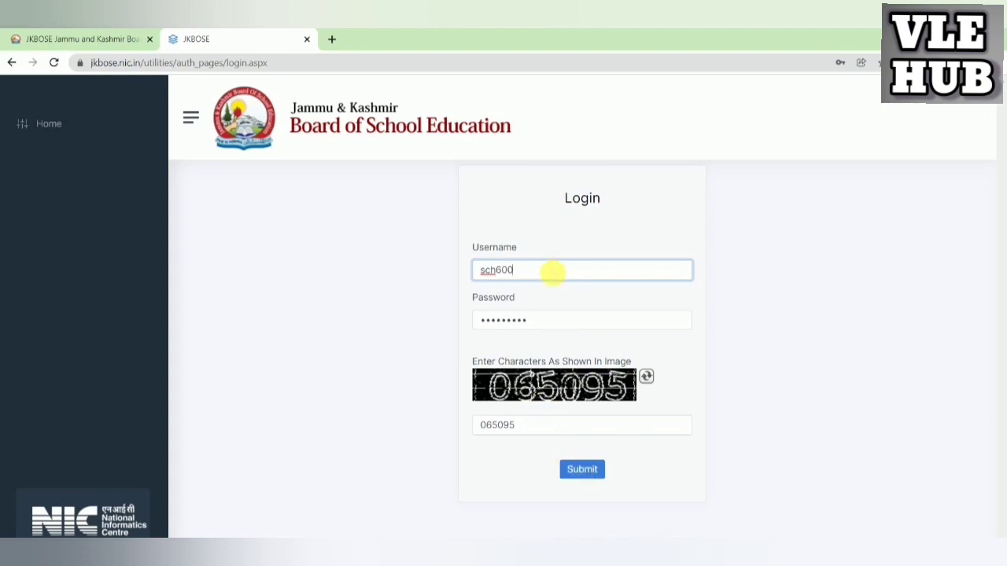
left_click(584, 472)
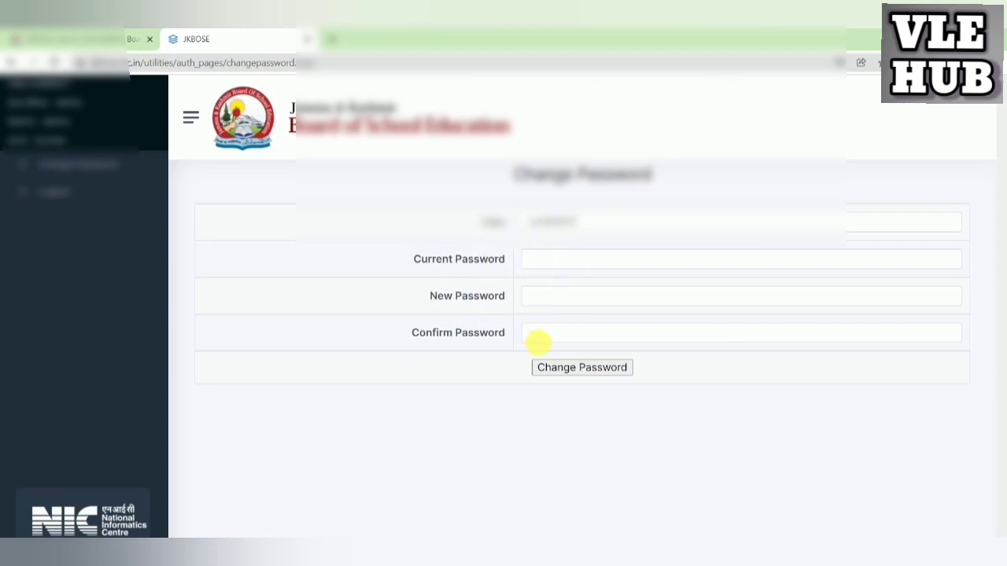
Submit the current, new and confirmed school account password, then log out.
left_click(545, 260)
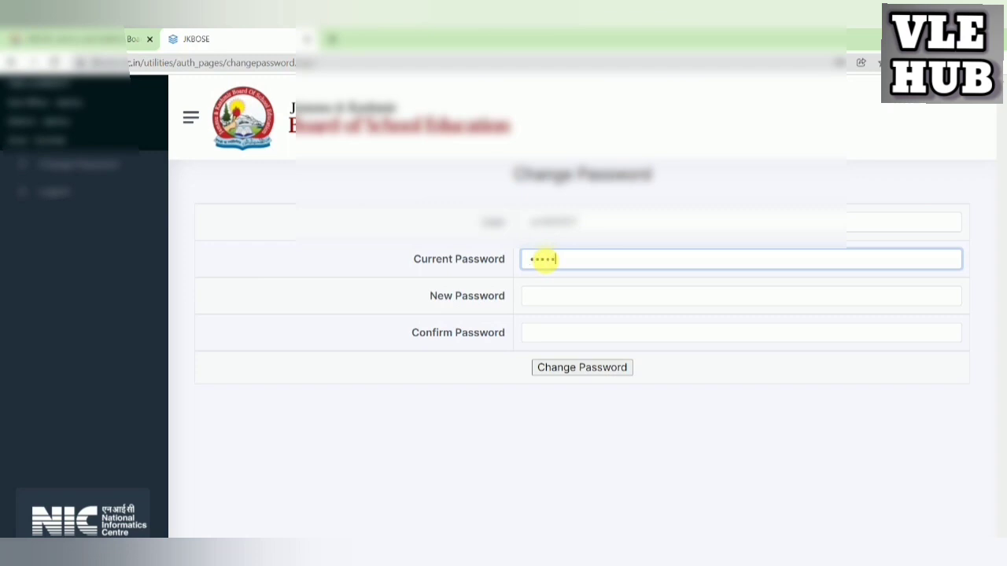
left_click(545, 295)
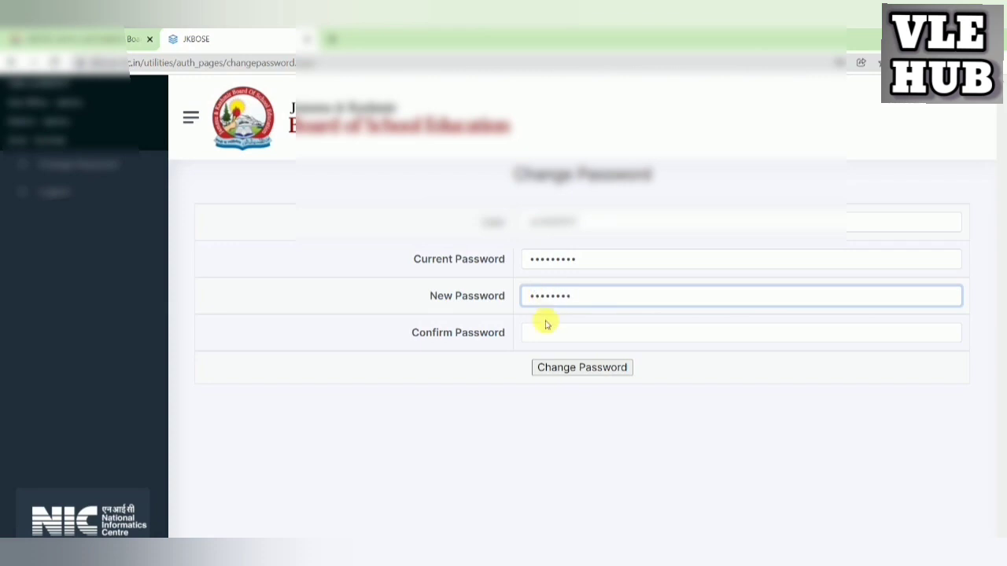
left_click(550, 332)
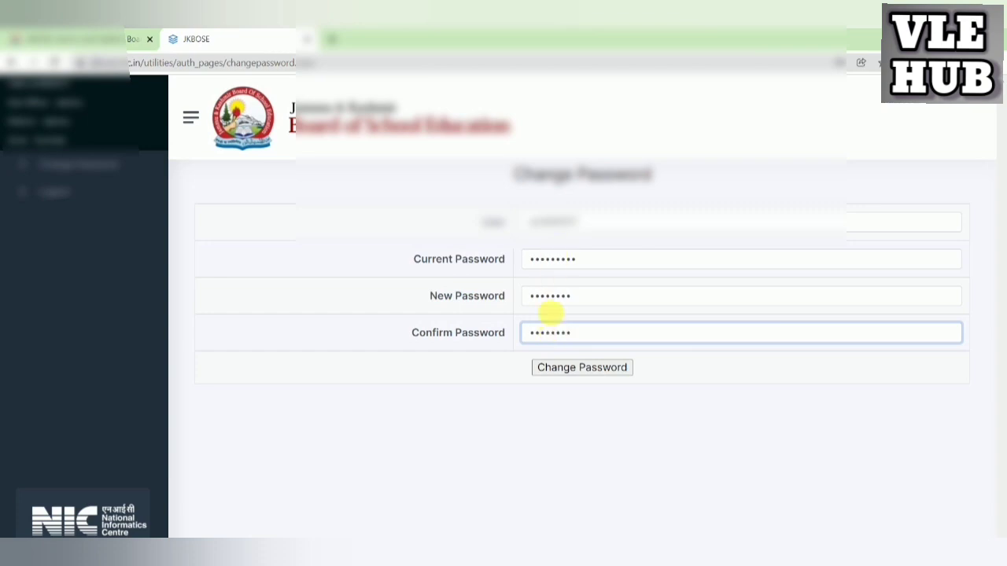
left_click(557, 369)
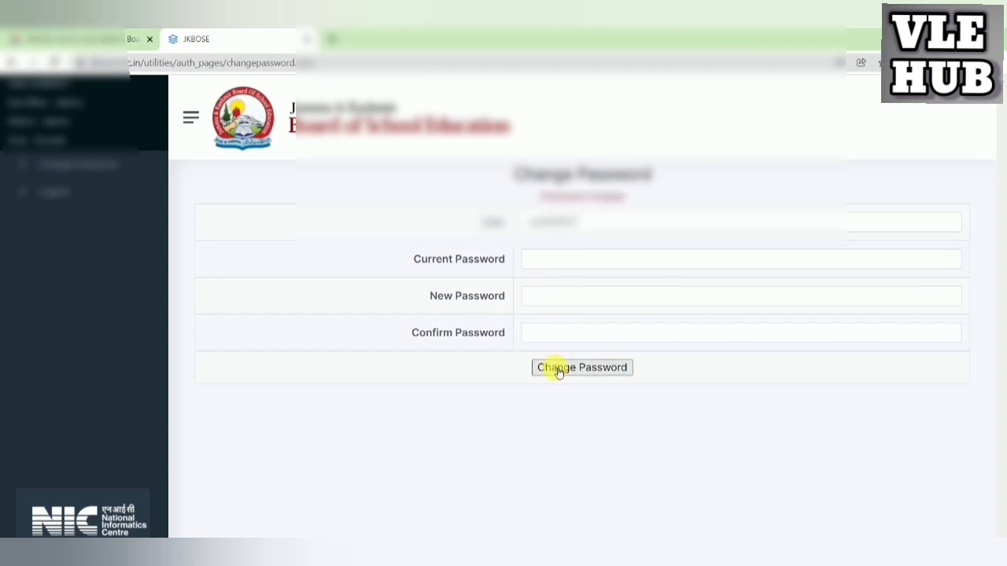
left_click(75, 198)
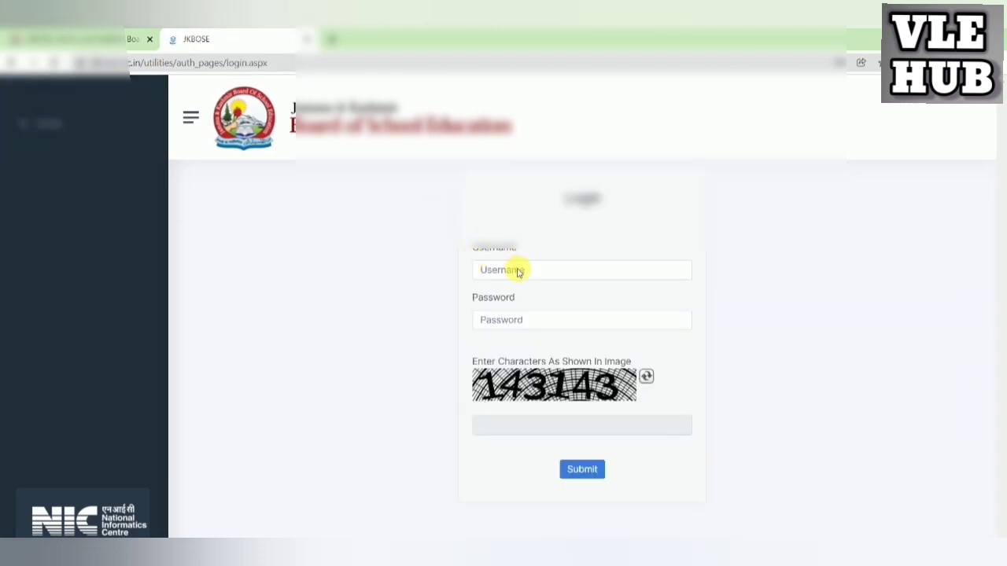
Retry the login with the school username, new password and captcha 143143.
left_click(518, 271)
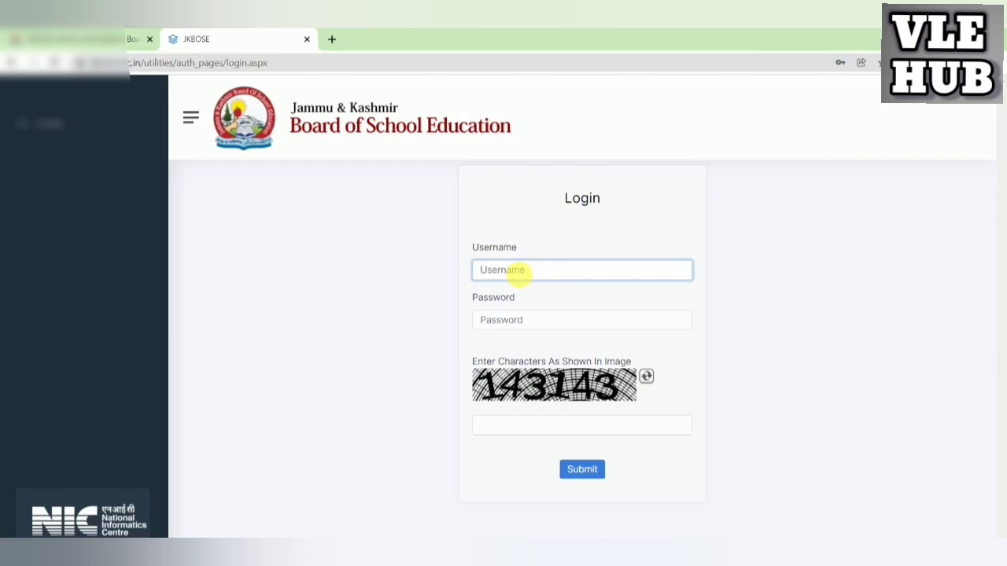
type("Sch600")
left_click(518, 326)
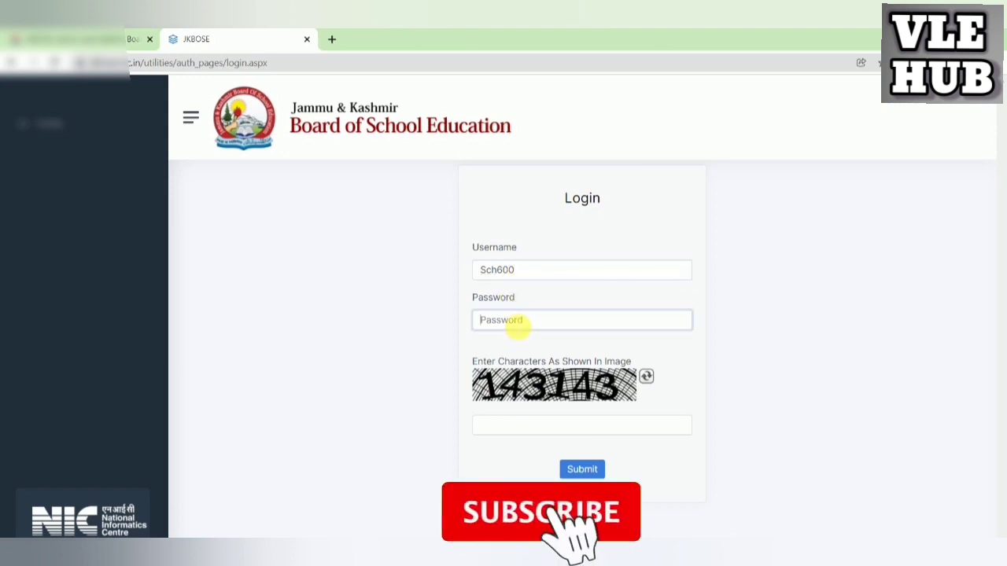
type("******")
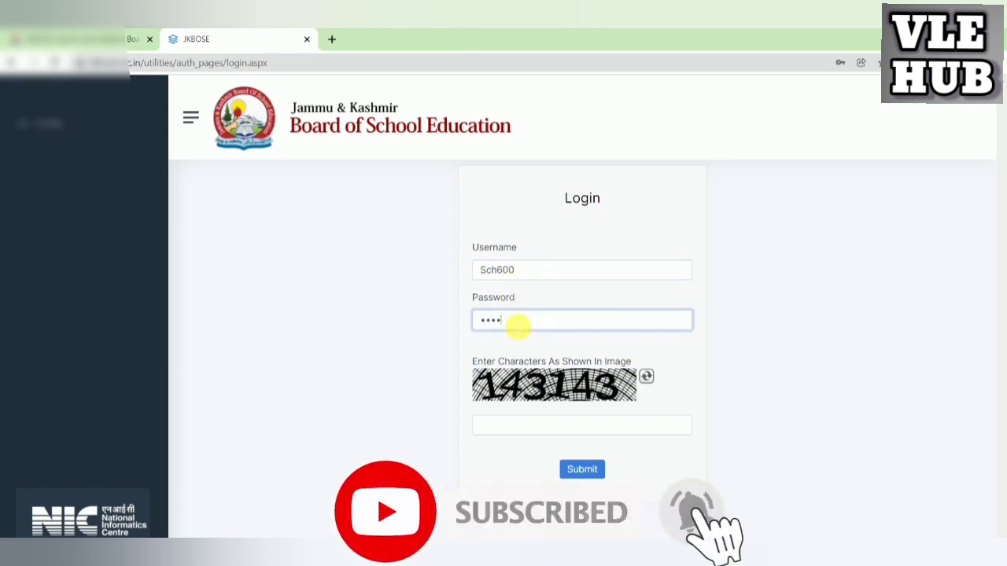
type("**")
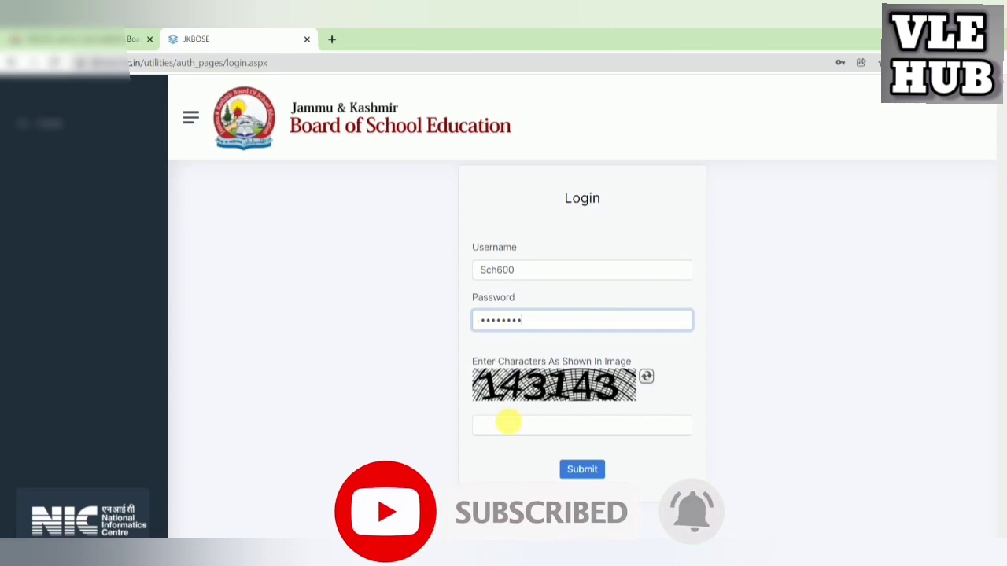
left_click(507, 424)
type("143143")
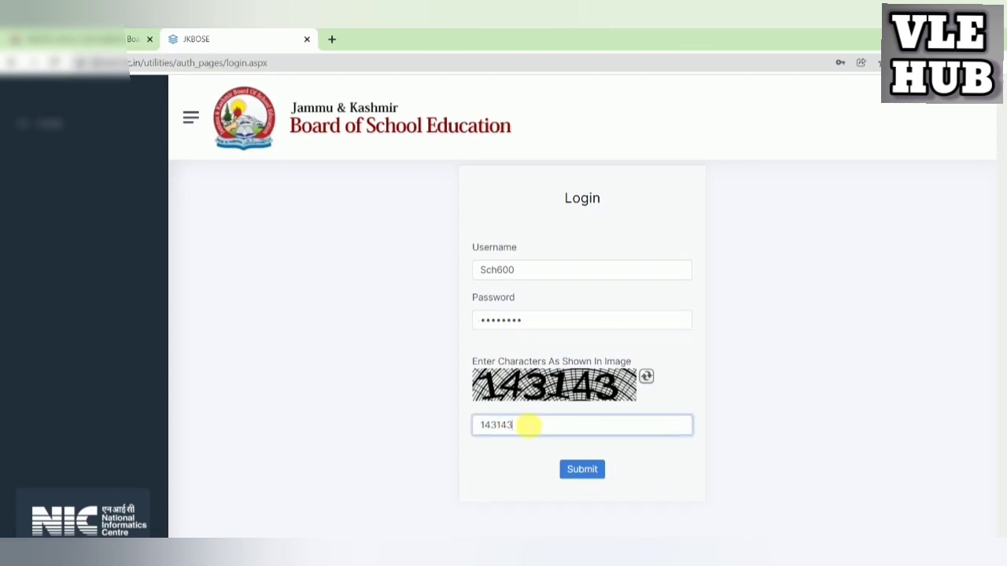
left_click(576, 469)
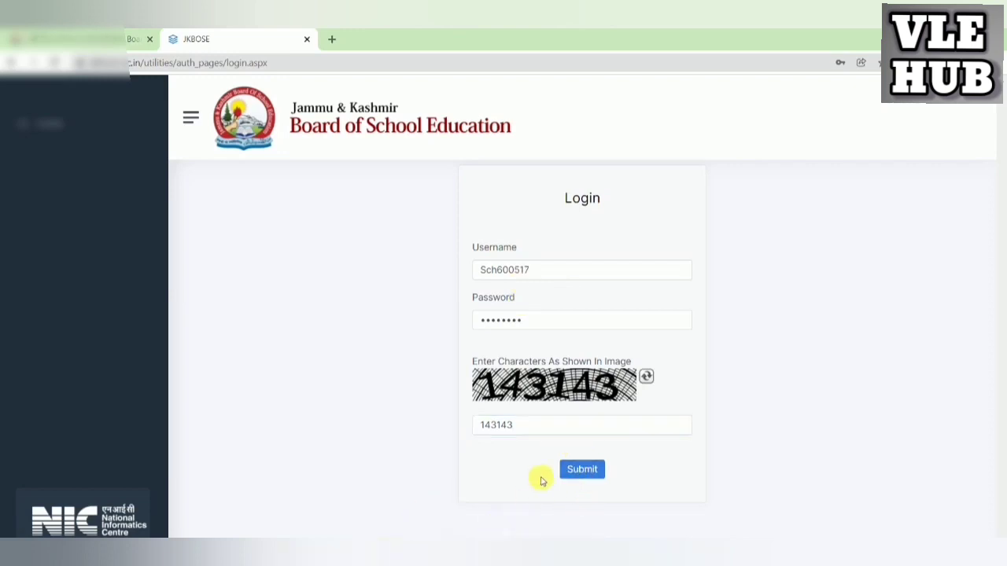
left_click(580, 469)
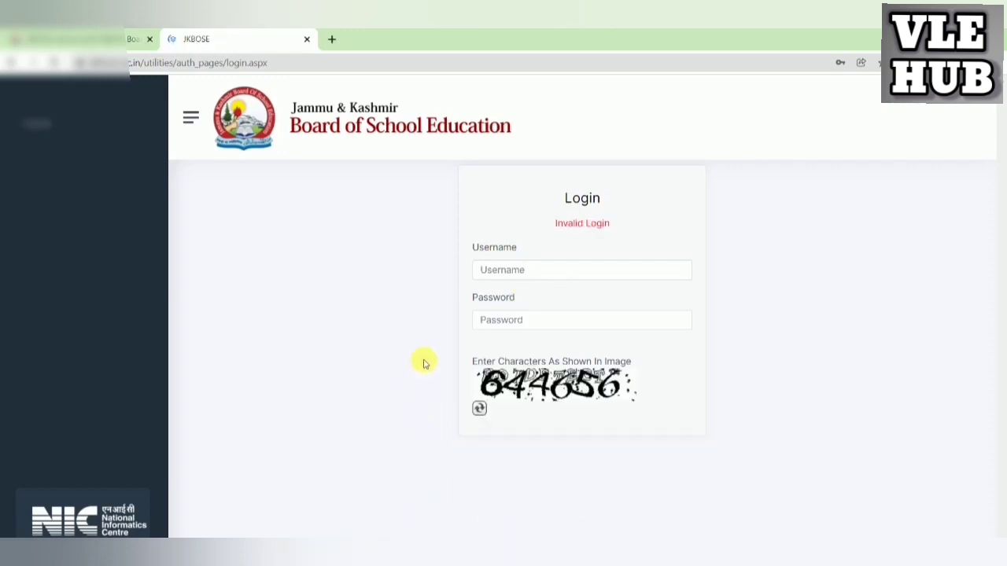
Re-enter the school username, password and captcha to reach the dashboard with 53 pending forms.
left_click(522, 269)
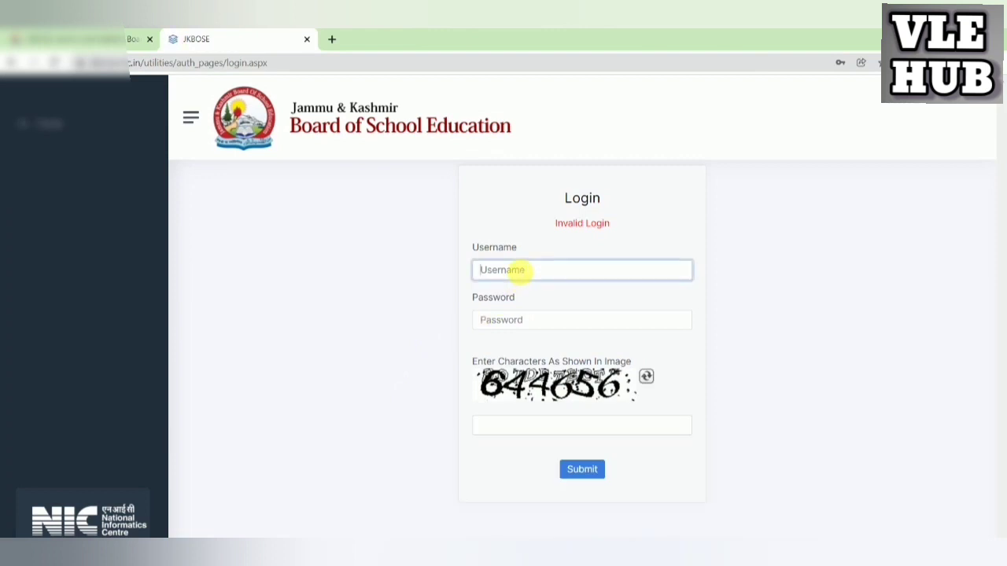
type("sch600")
left_click(512, 323)
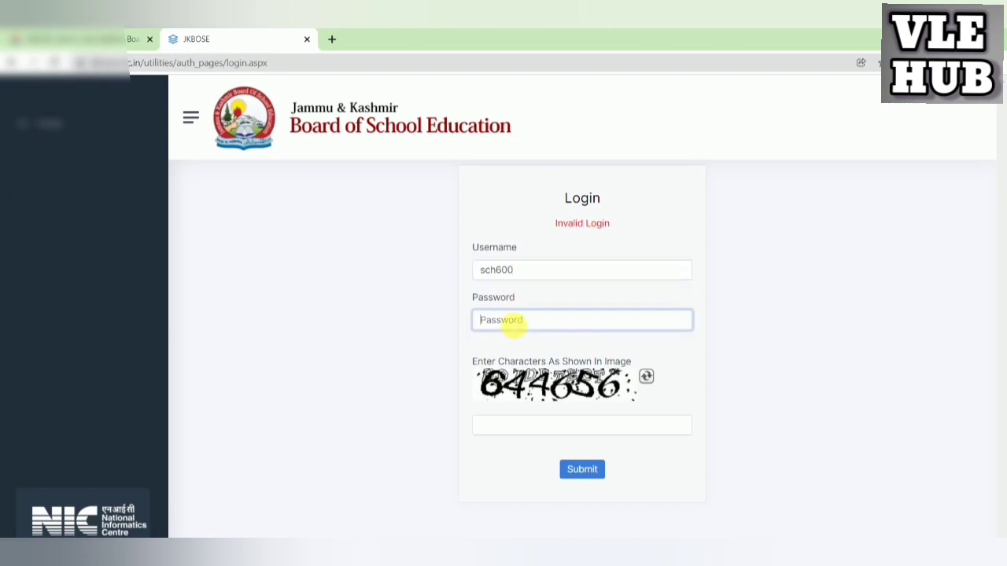
type("•••")
left_click(523, 433)
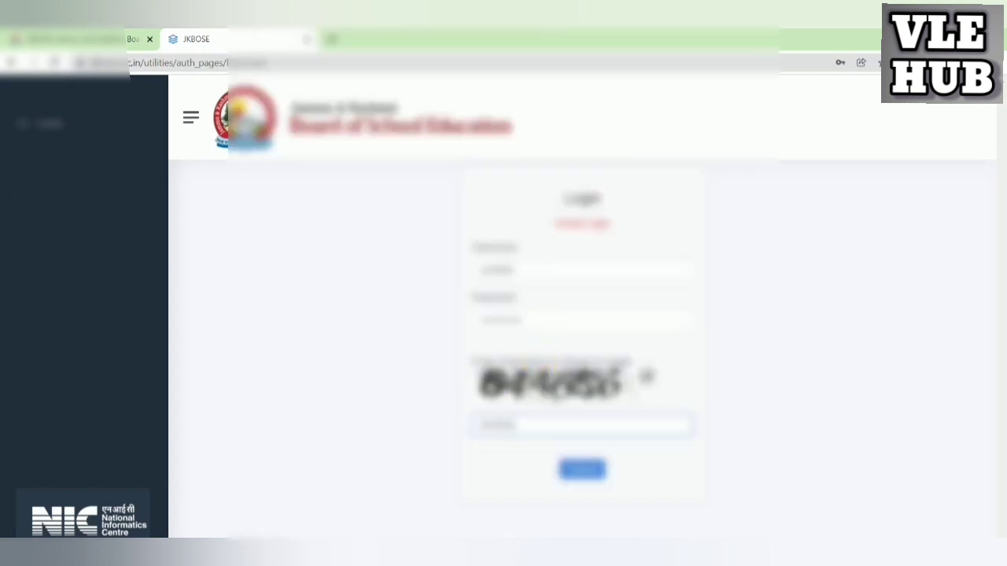
left_click(572, 469)
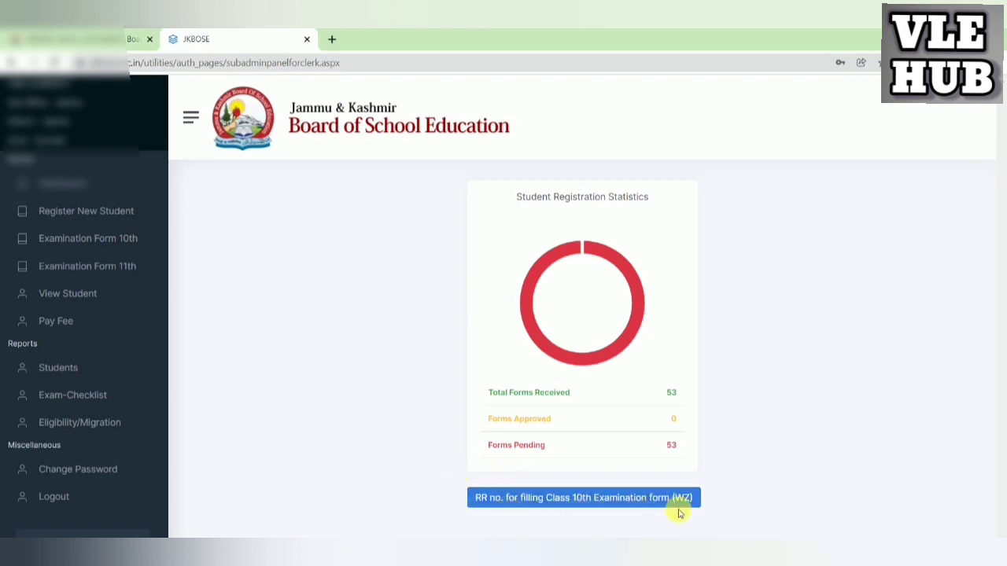
Open the 'RR no. for filling Class 10th Examination form' printout and cancel its print dialog.
left_click(597, 504)
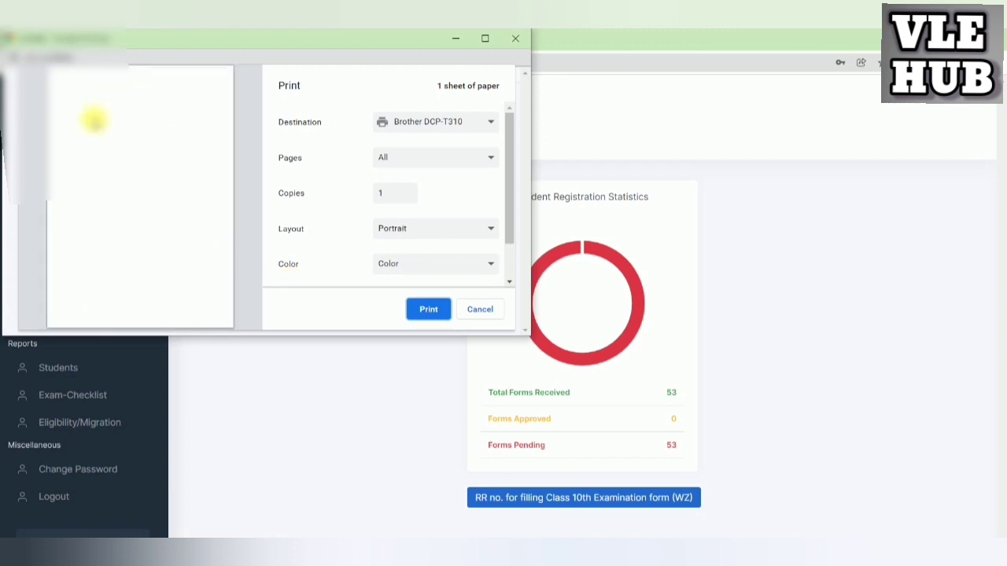
left_click(480, 309)
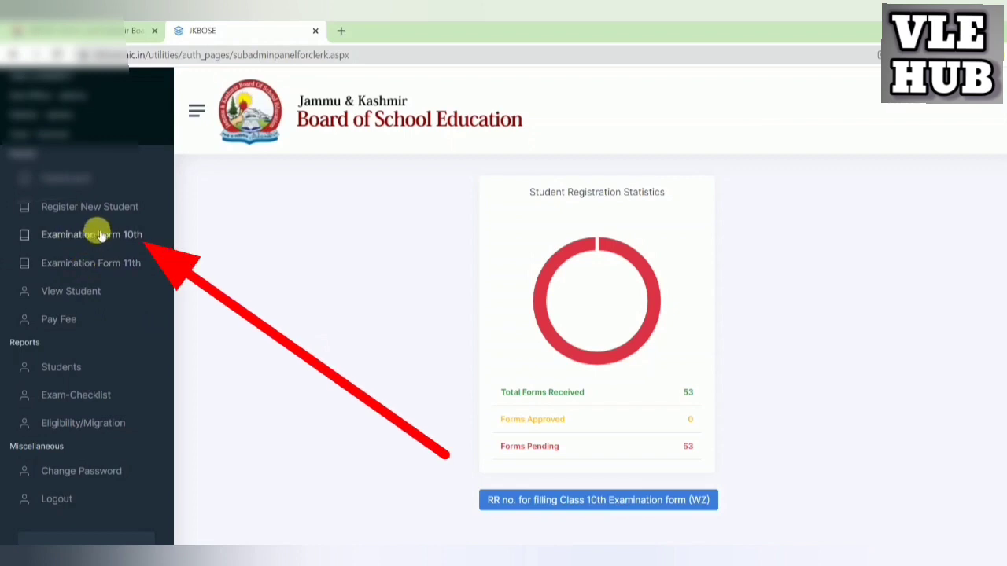
List the registered students under View Student and search for the name 'asif'.
left_click(69, 292)
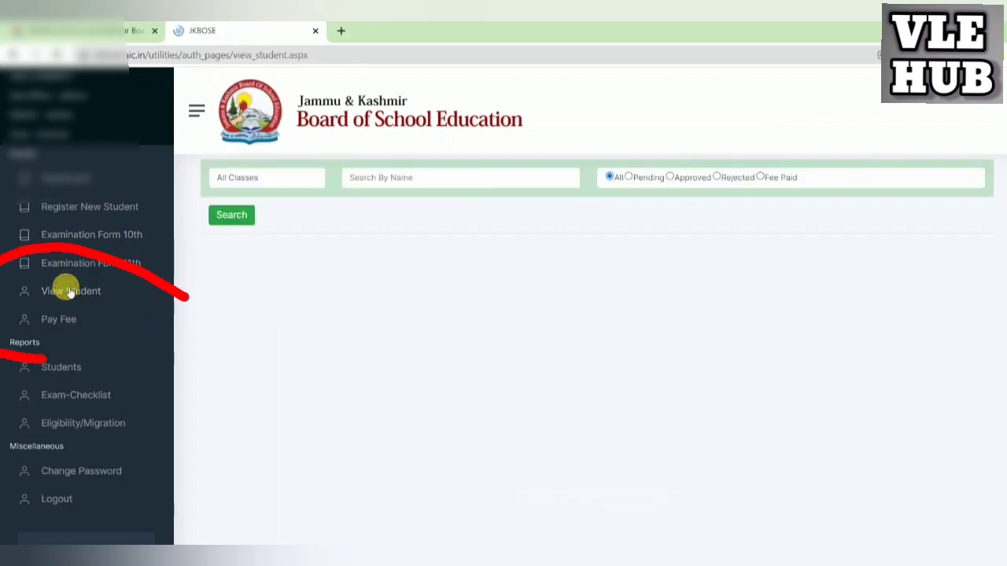
left_click(231, 215)
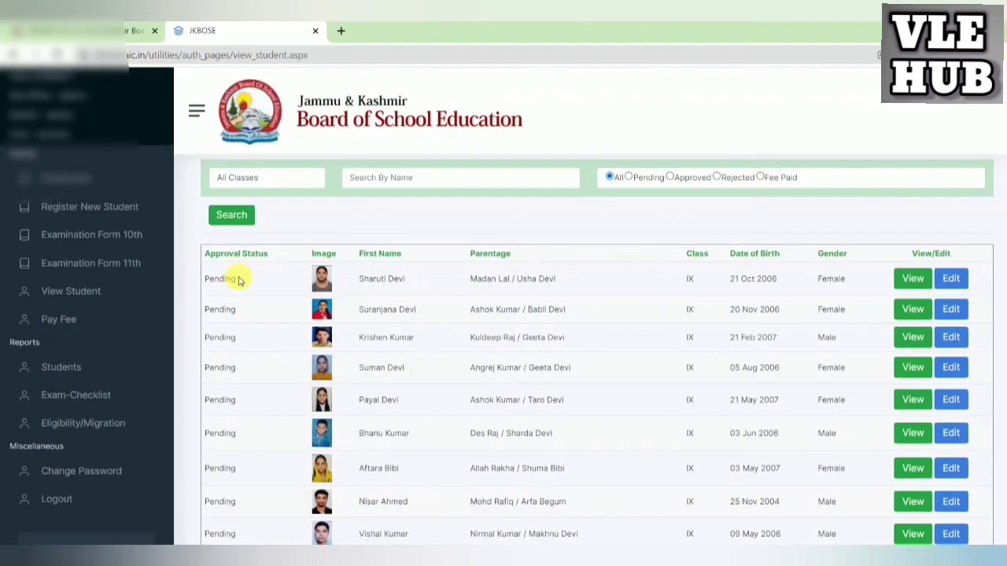
left_click(401, 178)
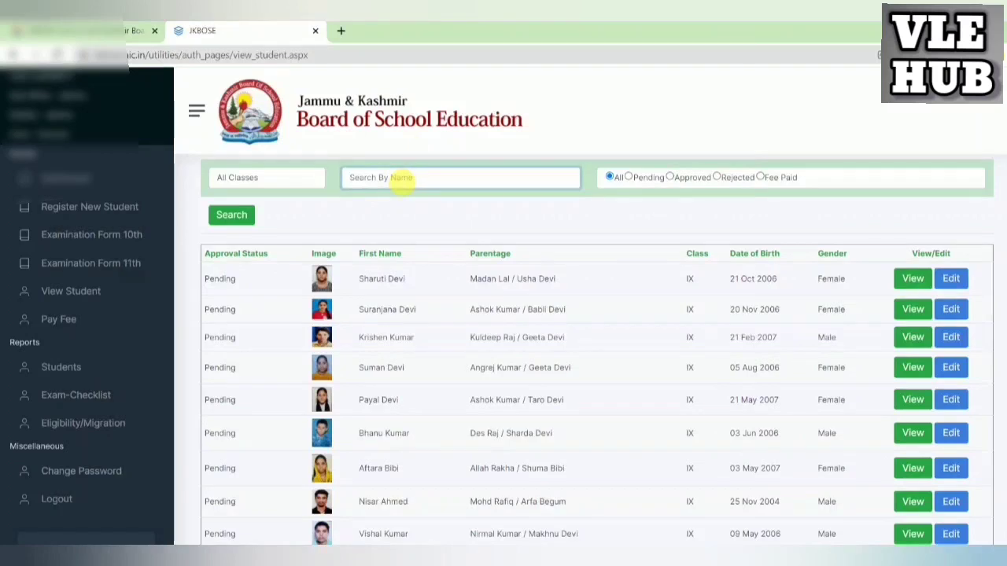
type("asif")
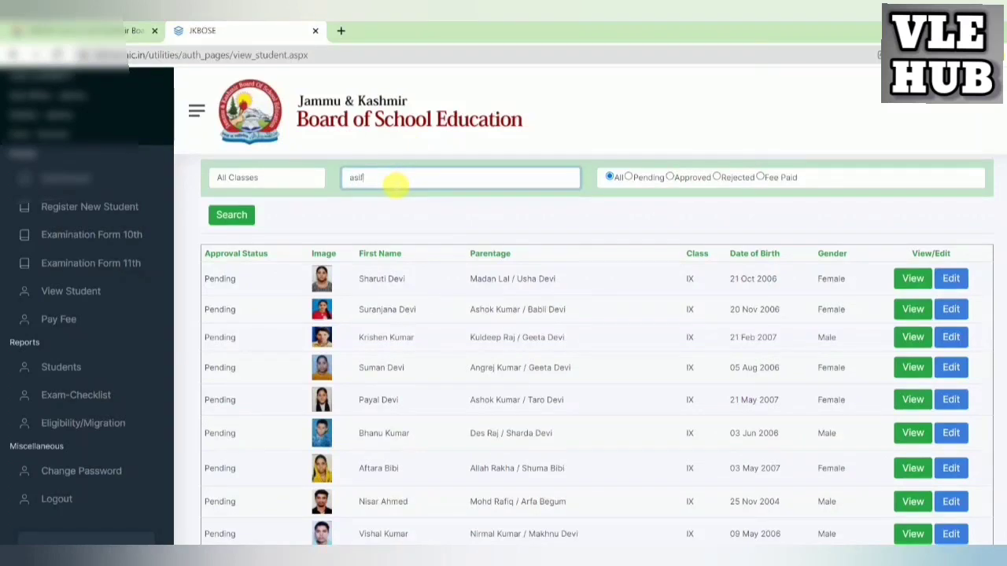
left_click(240, 215)
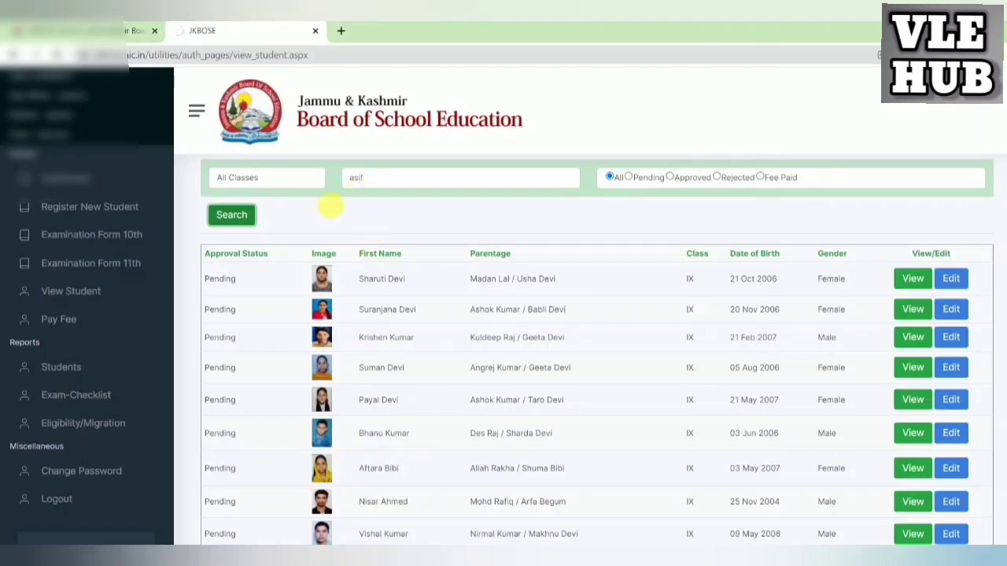
scroll(409, 312, "down", 12)
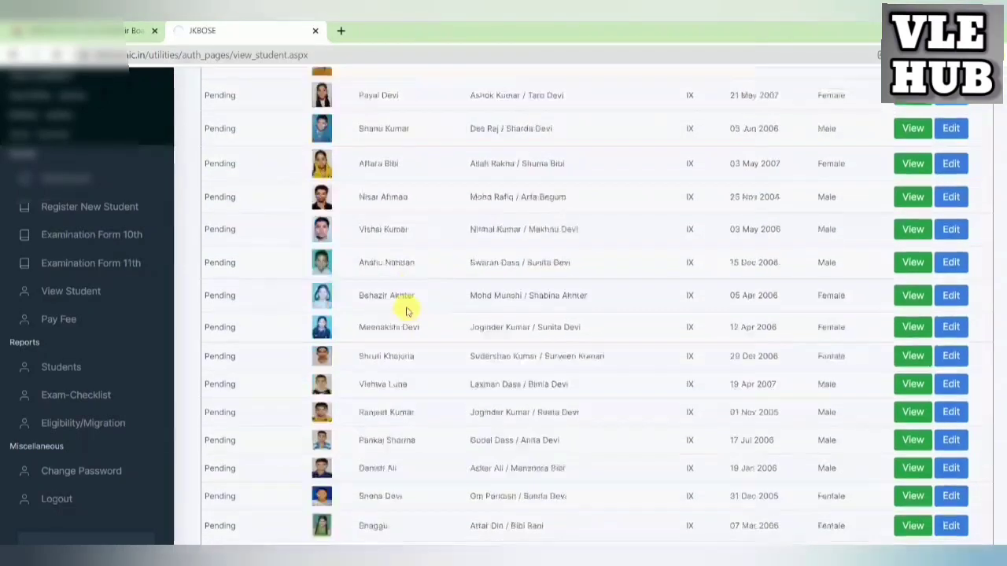
scroll(403, 301, "down", 6)
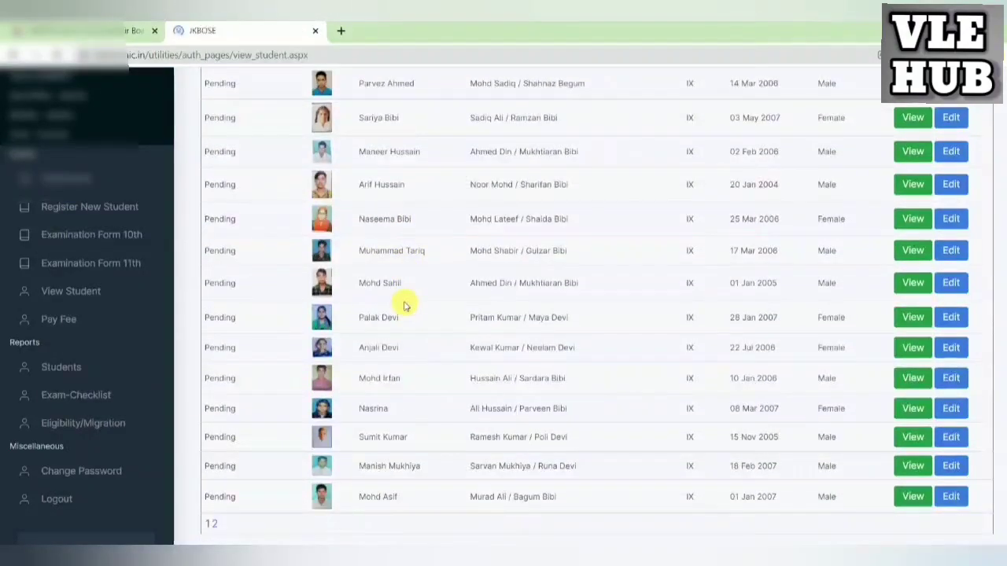
Clear the name filter, list all students again and open the last row's profile.
left_click(356, 178)
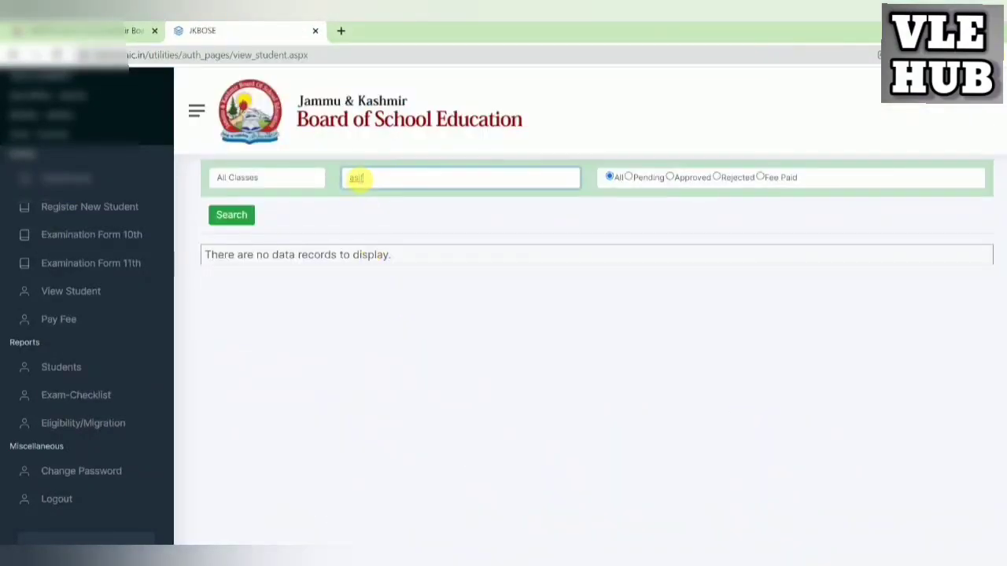
key("BackSpace")
key("BackSpace")
key("BackSpace")
key("BackSpace")
left_click(236, 216)
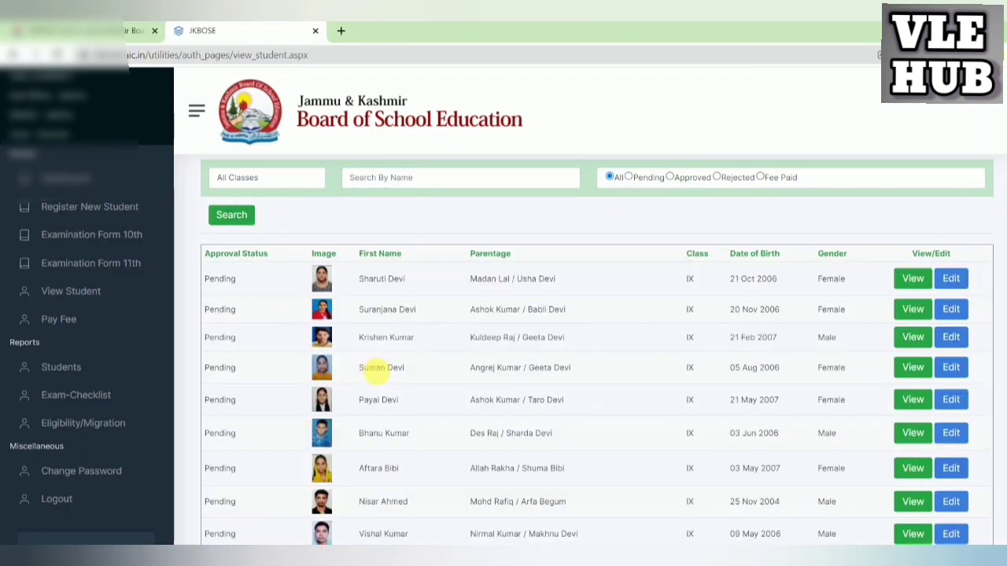
scroll(373, 366, "down", 10)
scroll(380, 358, "down", 4)
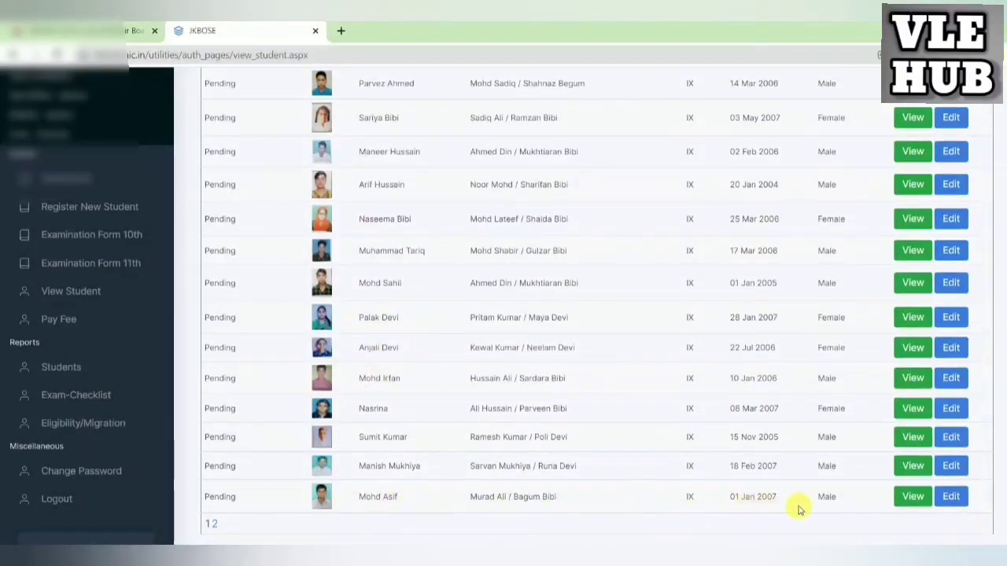
left_click(911, 497)
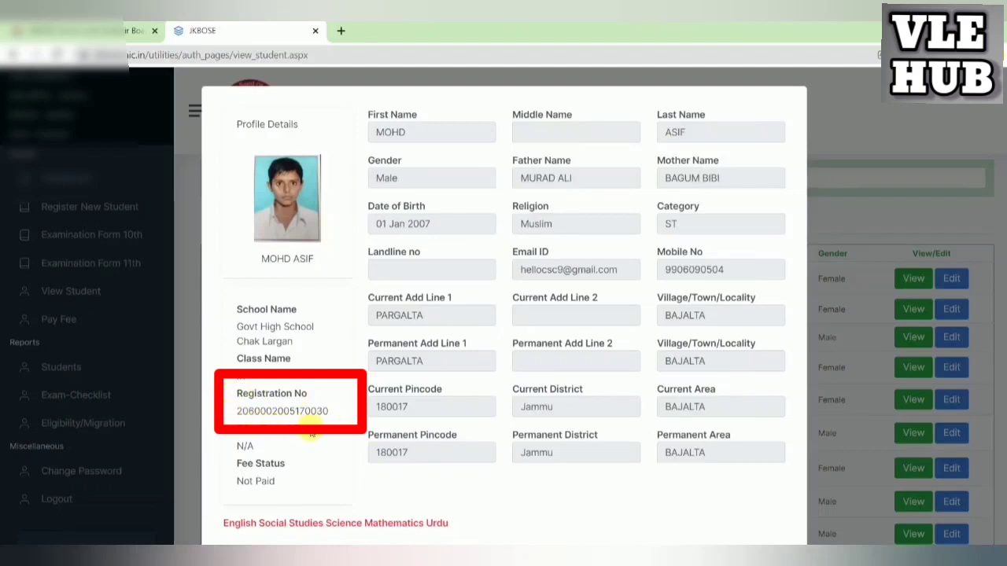
Copy the student's Registration No from the profile details and close the profile.
left_click_drag(331, 419, 227, 417)
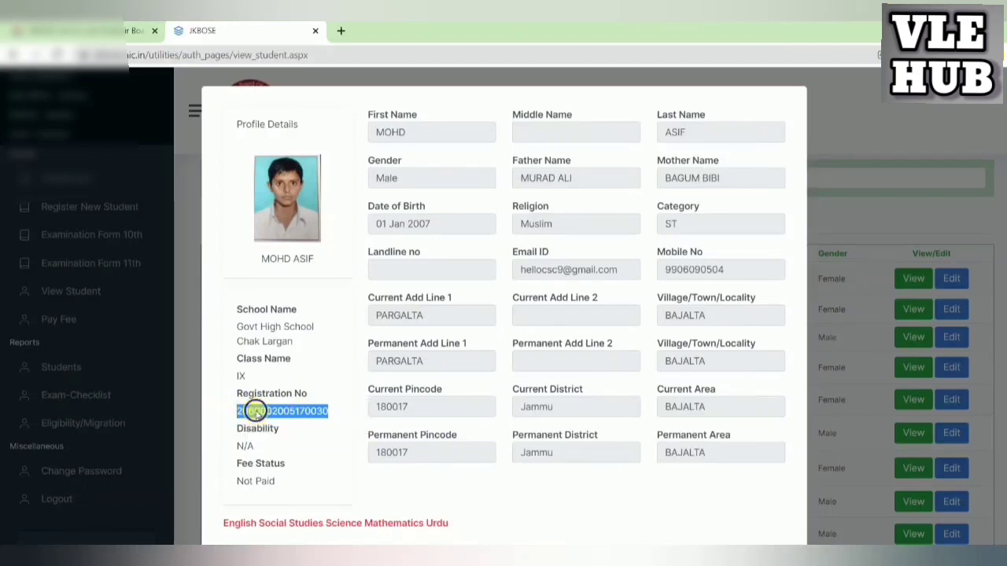
right_click(260, 411)
left_click(281, 420)
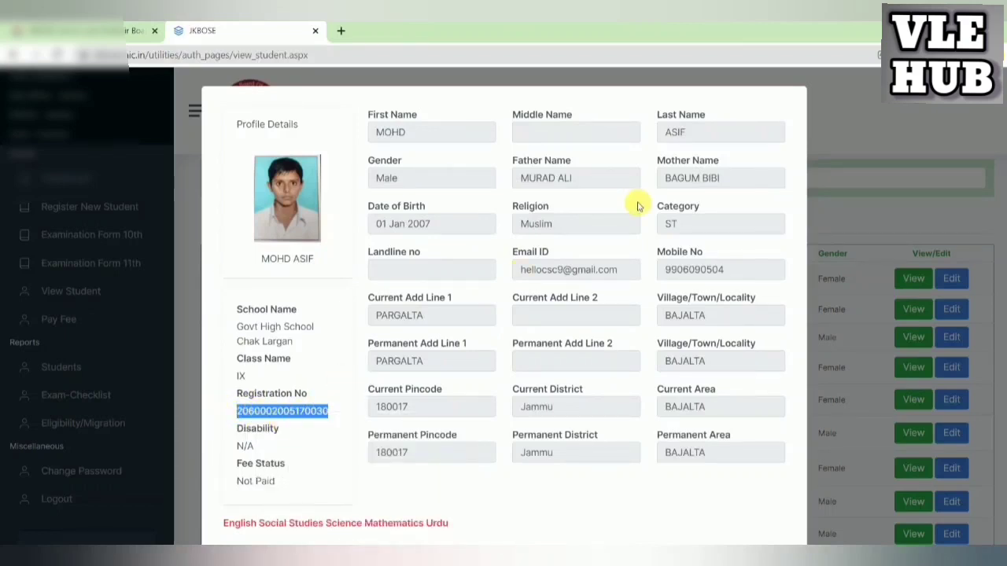
key("Escape")
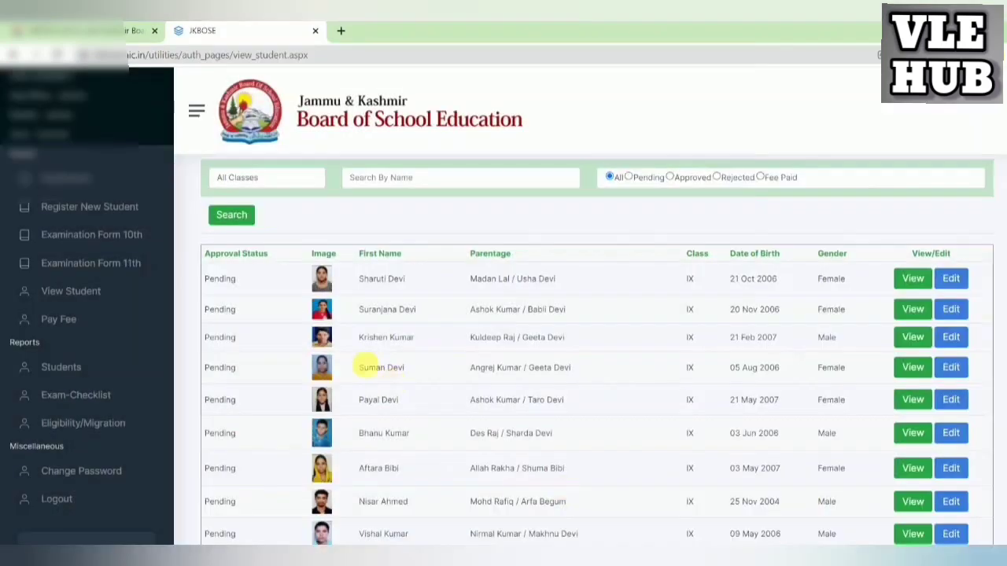
Paste the registration number into Examination Form 10th and load the student's details and photo.
left_click(96, 240)
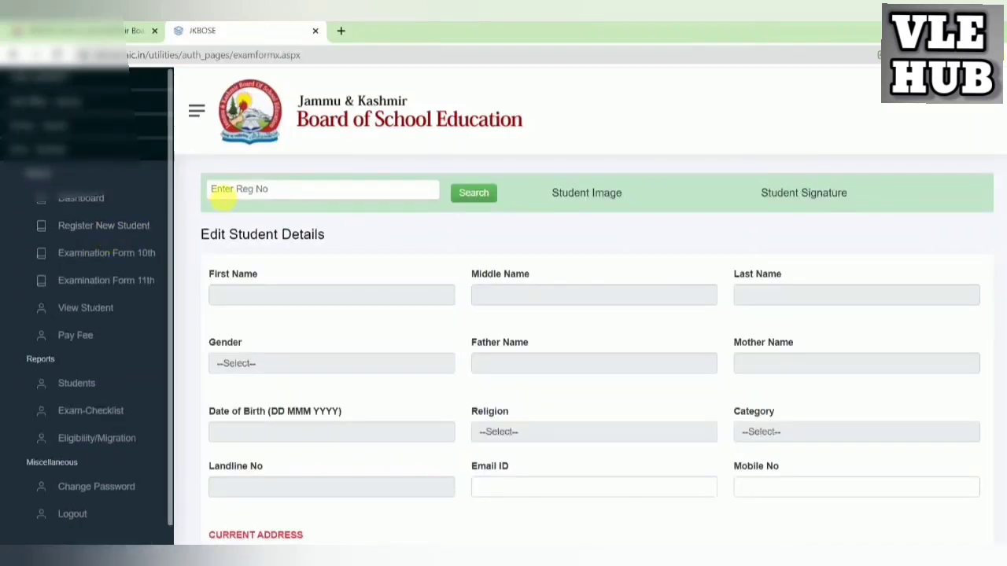
left_click(236, 193)
right_click(224, 192)
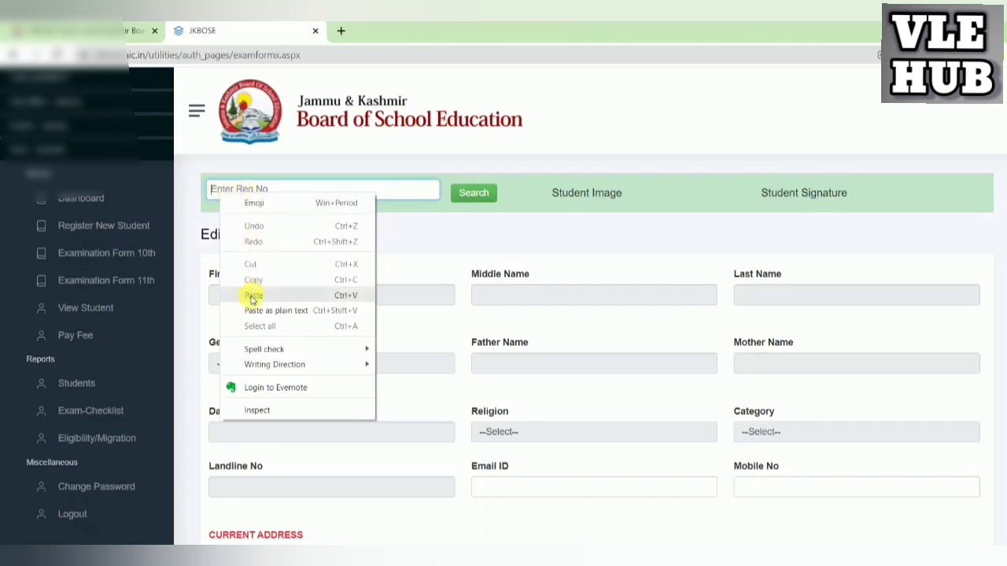
left_click(253, 296)
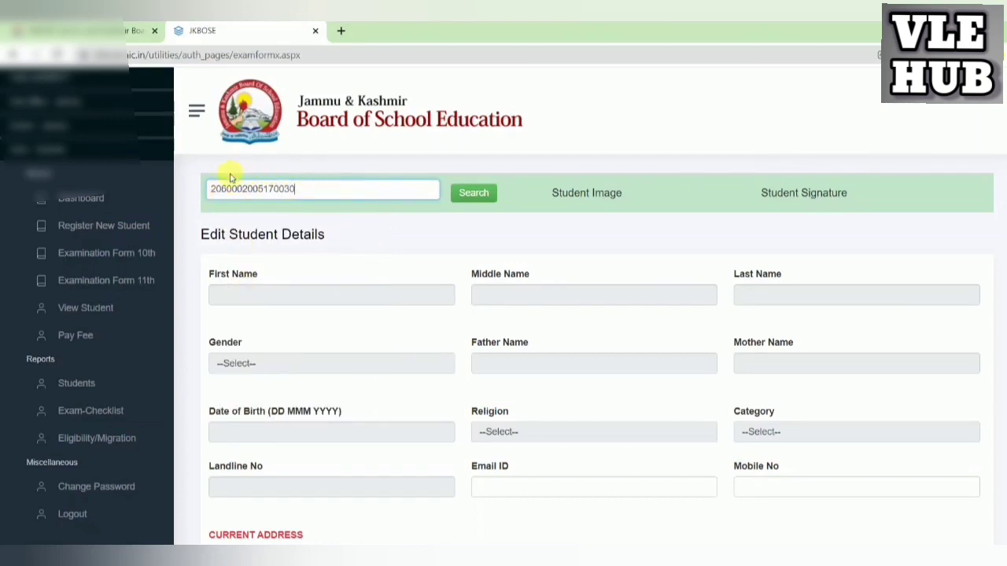
left_click(476, 196)
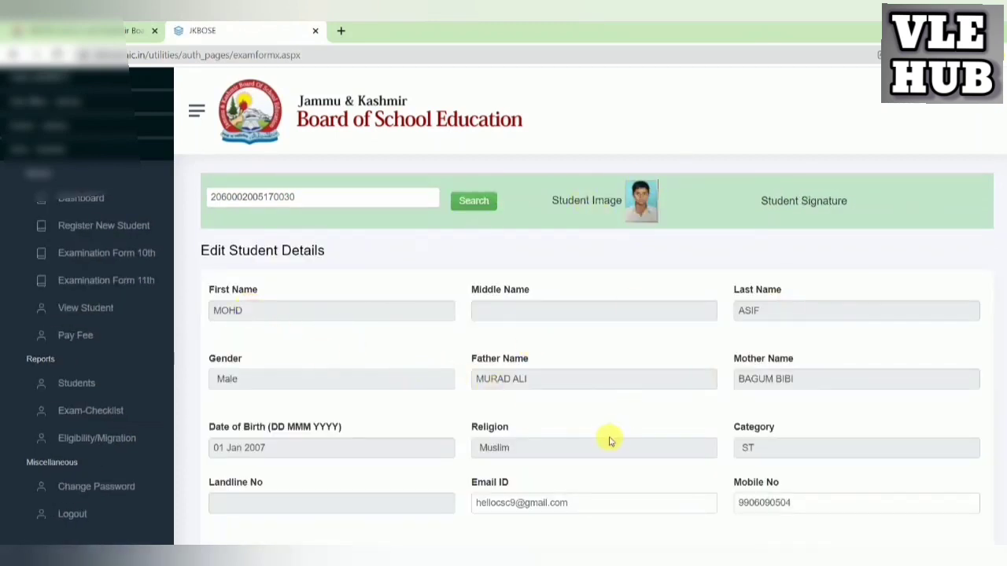
Scroll down the exam form to the Signature (Upto 50 KB) upload field.
scroll(610, 441, "down", 2)
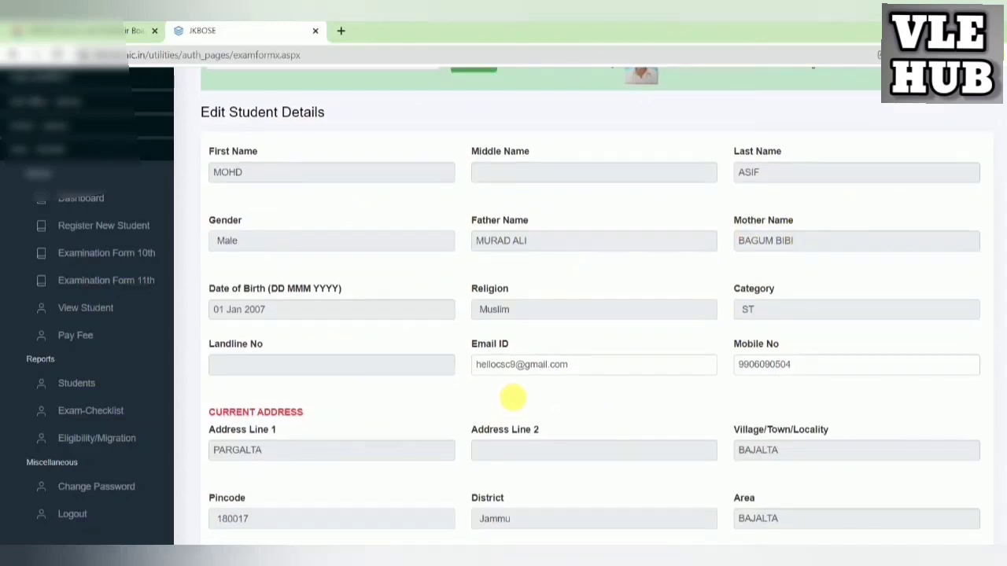
scroll(550, 385, "down", 3)
scroll(584, 429, "down", 2)
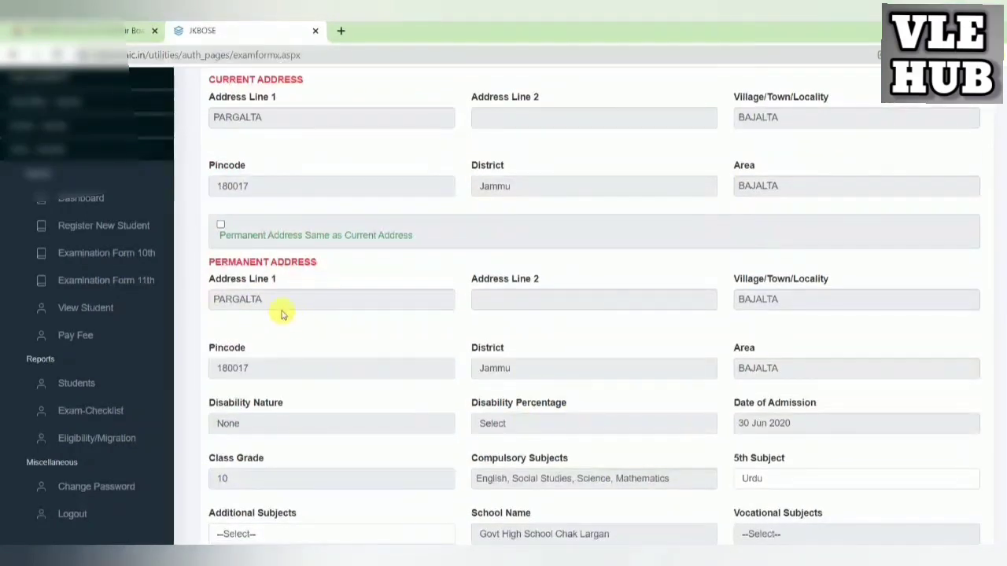
scroll(668, 342, "down", 2)
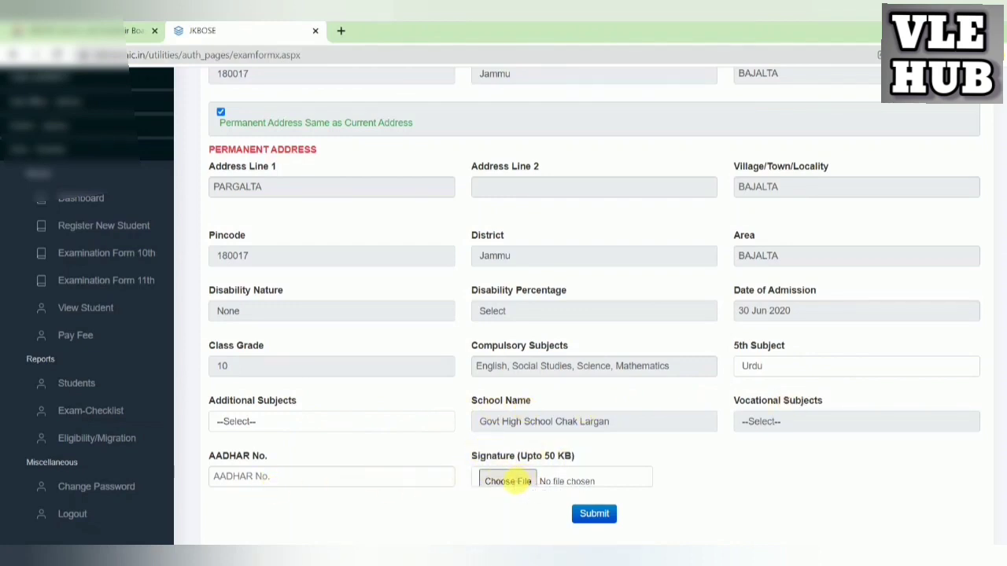
Pick the signature image in the Open dialog and check its 296 KB size in Properties.
left_click(507, 482)
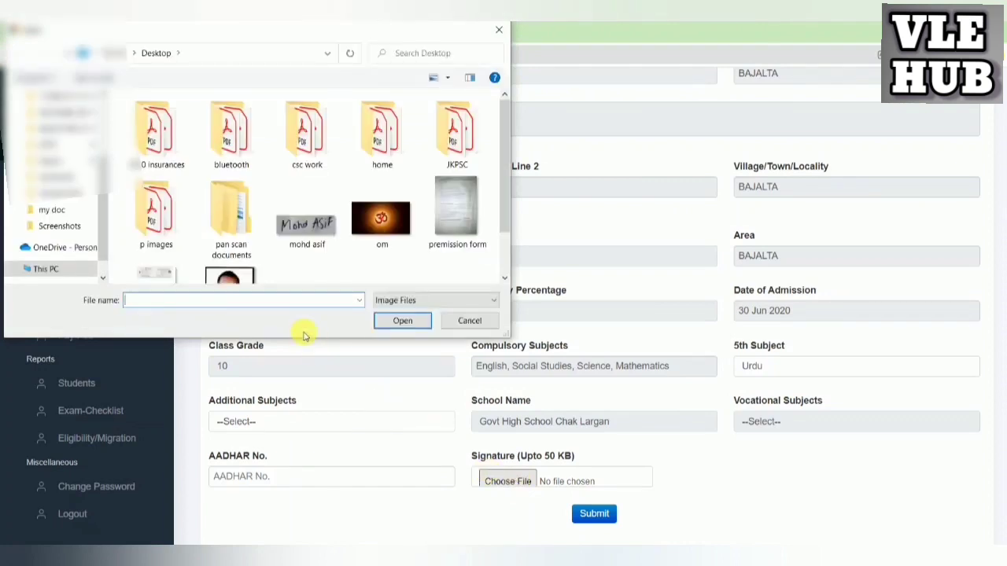
left_click(319, 236)
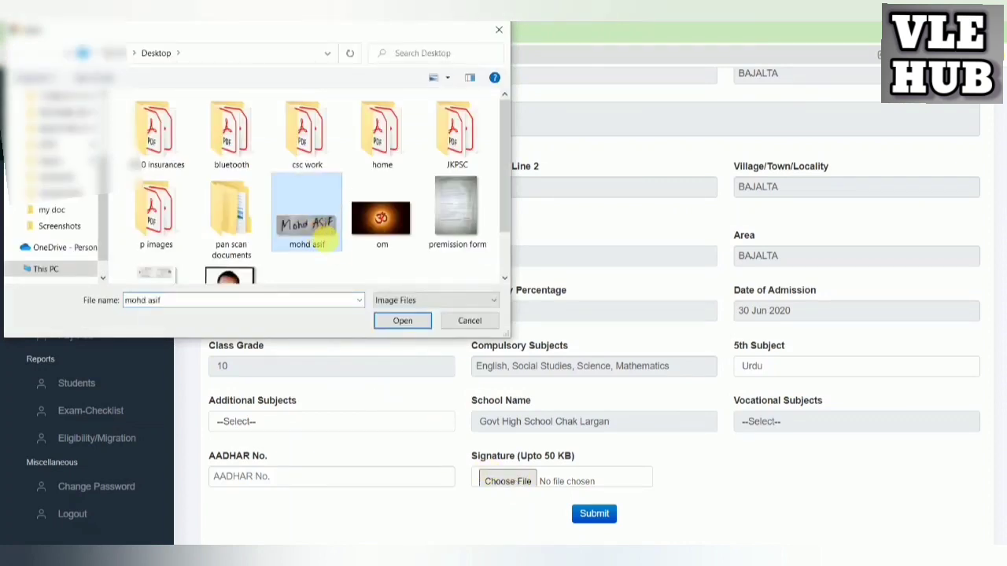
right_click(318, 240)
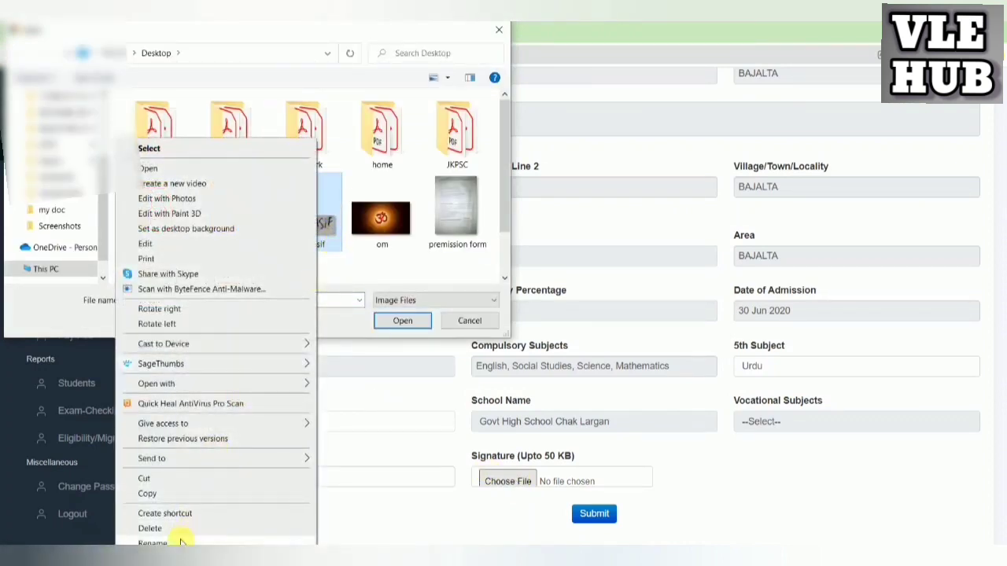
left_click(157, 560)
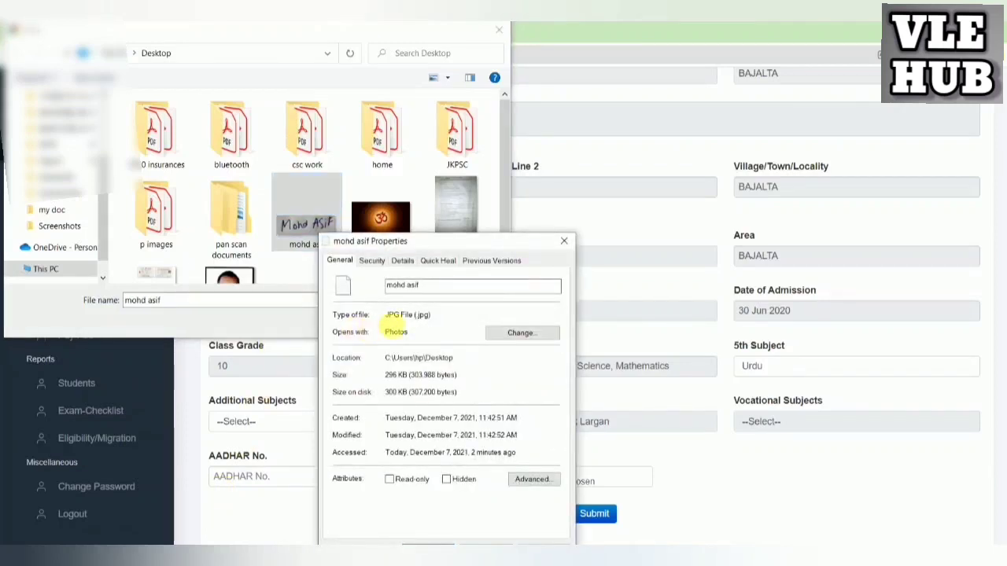
left_click(564, 241)
right_click(307, 235)
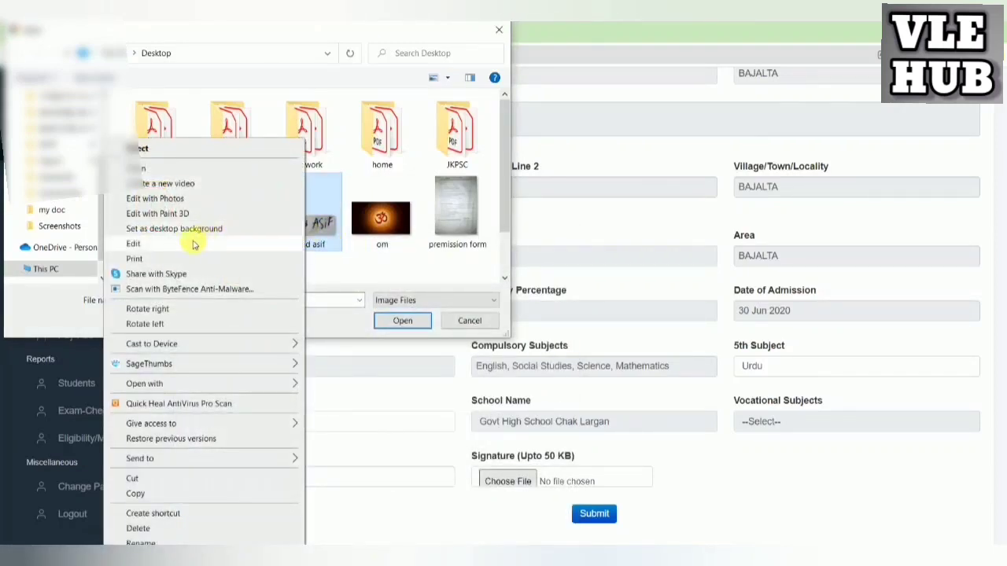
key("Escape")
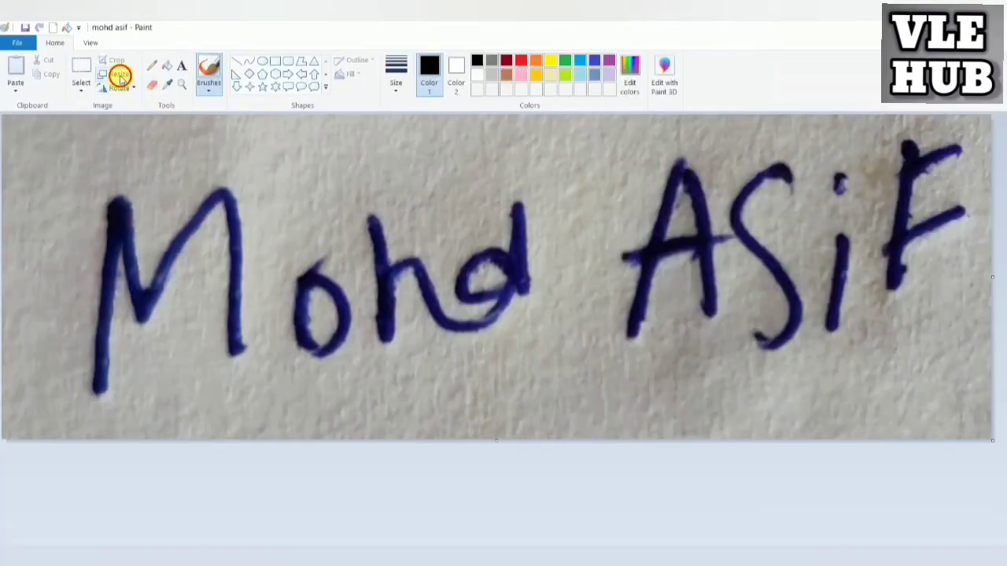
Resize the signature to 550 × 180 pixels in Paint and select it for upload.
left_click(120, 76)
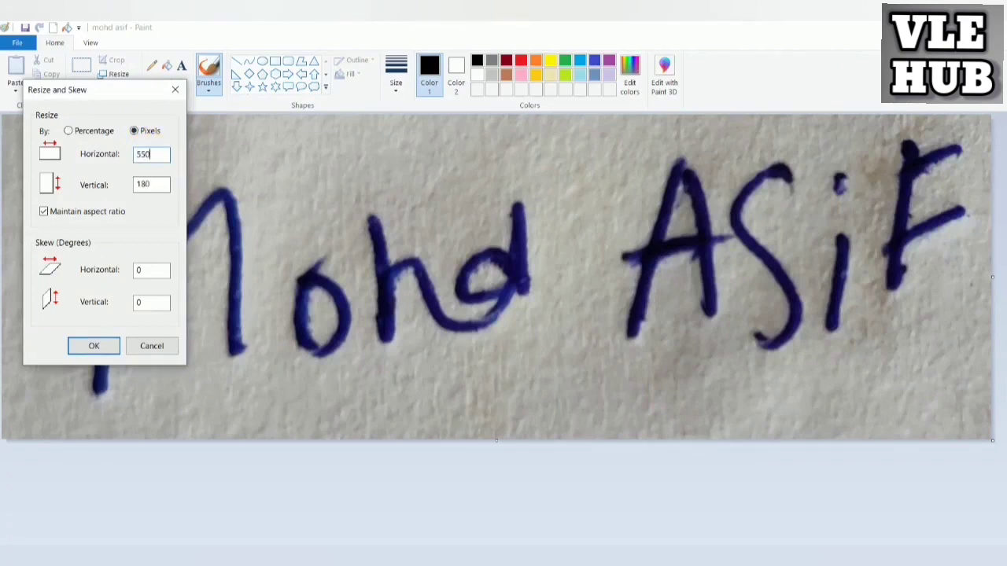
left_click(90, 348)
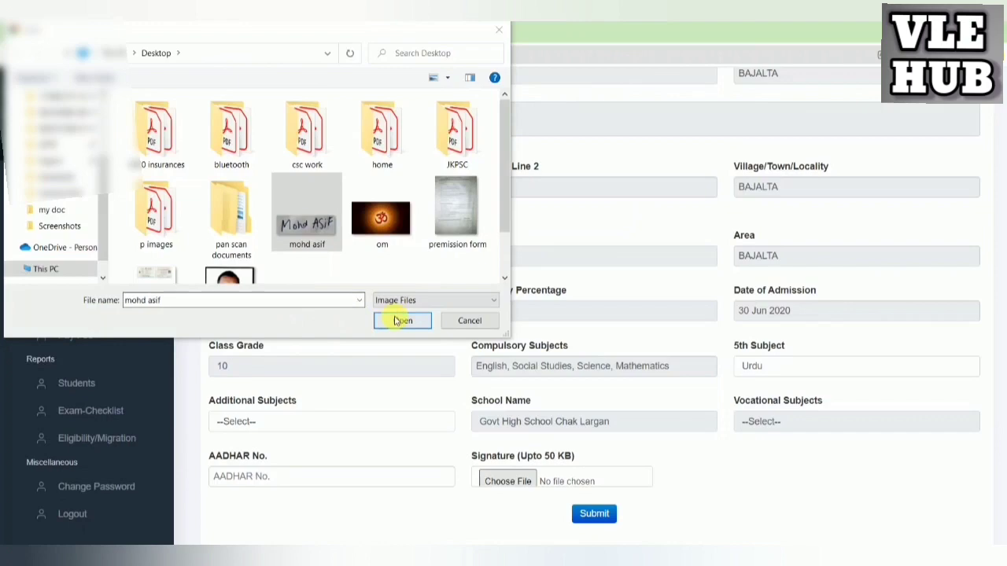
left_click(397, 321)
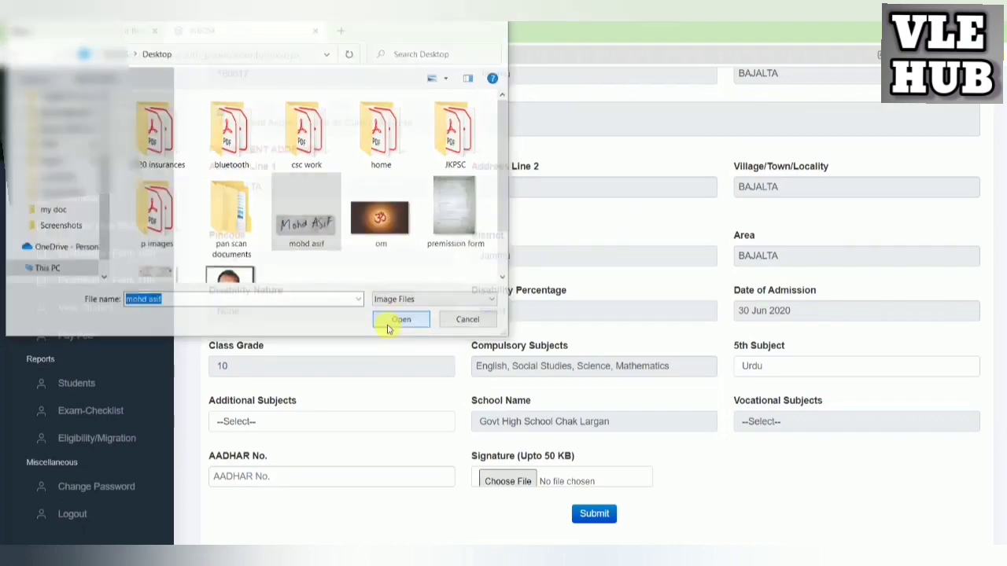
Submit the exam form with the resized signature, then search the registration number again.
left_click(595, 521)
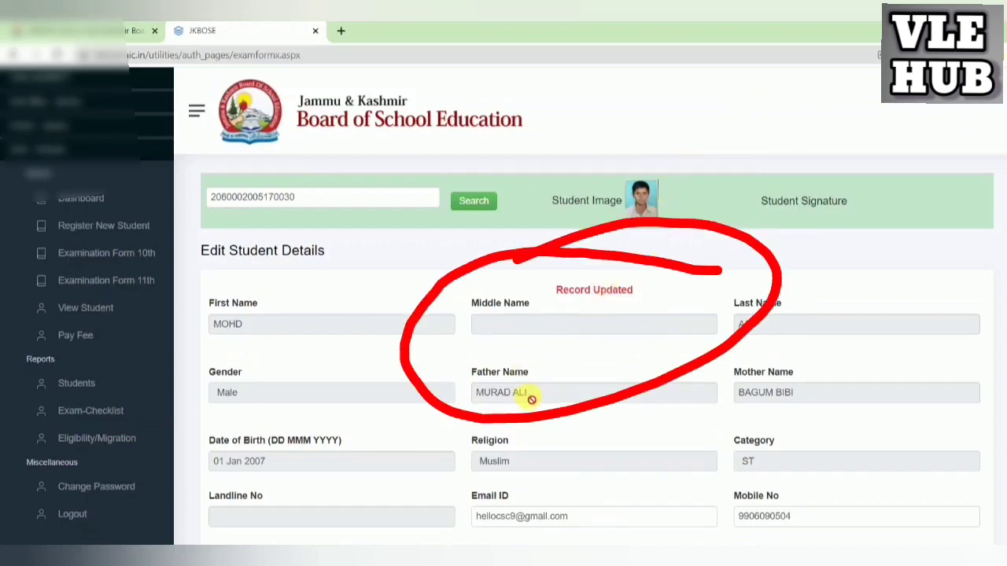
scroll(526, 370, "down", 7)
scroll(530, 373, "down", 1)
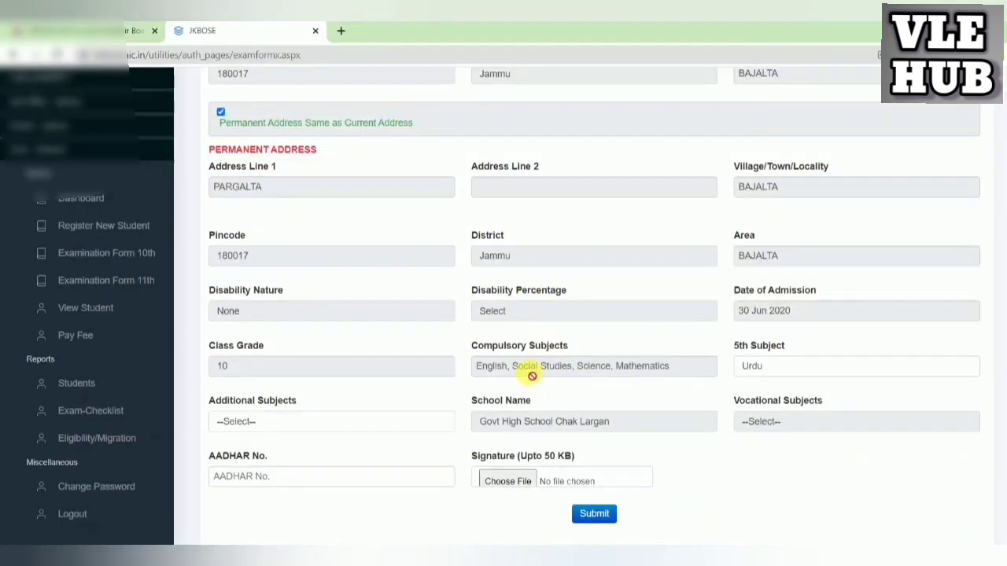
scroll(527, 366, "up", 8)
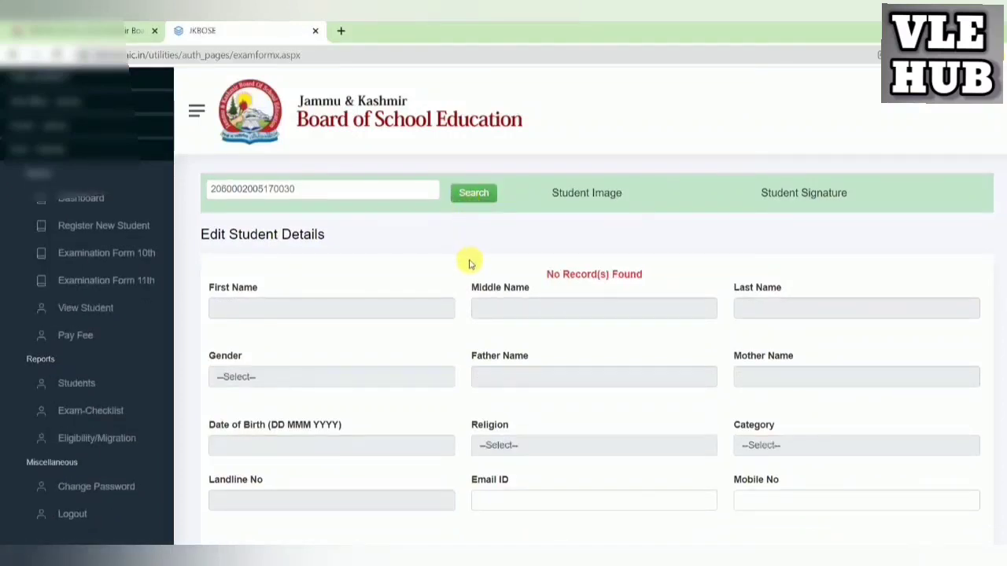
left_click(481, 193)
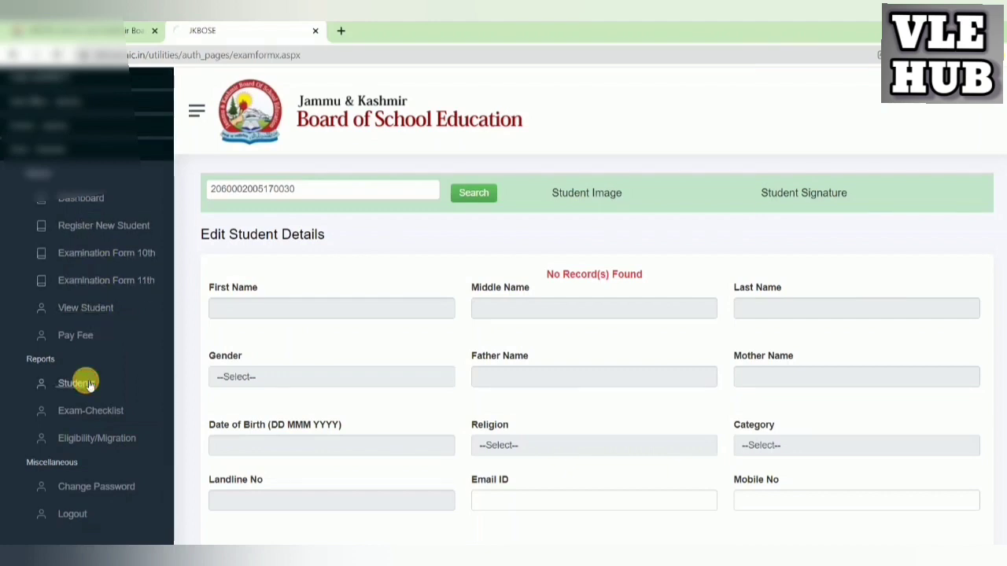
Enter the principal dashboard (53 pending, 0 approved) and go to Approve Student.
left_click(676, 179)
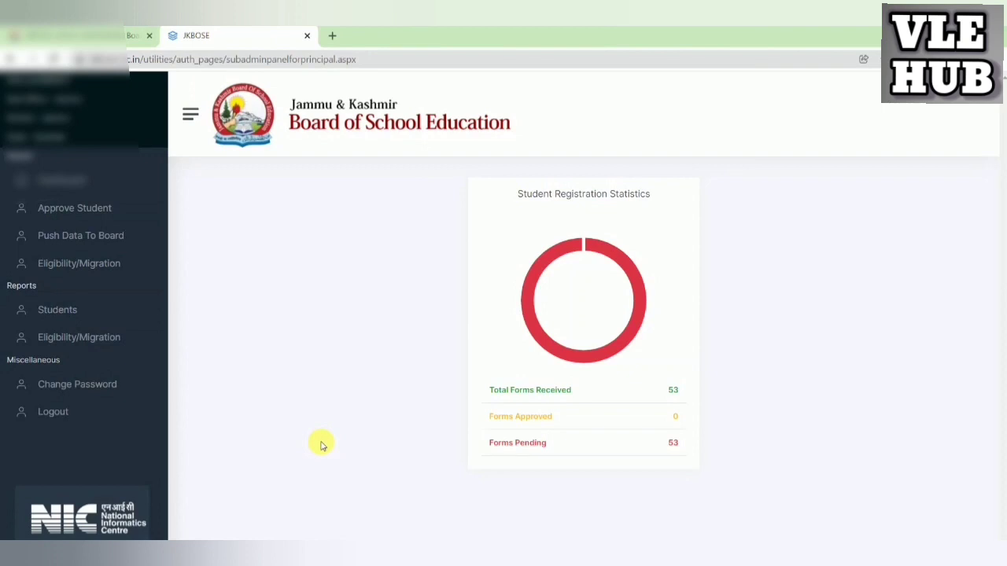
left_click(67, 209)
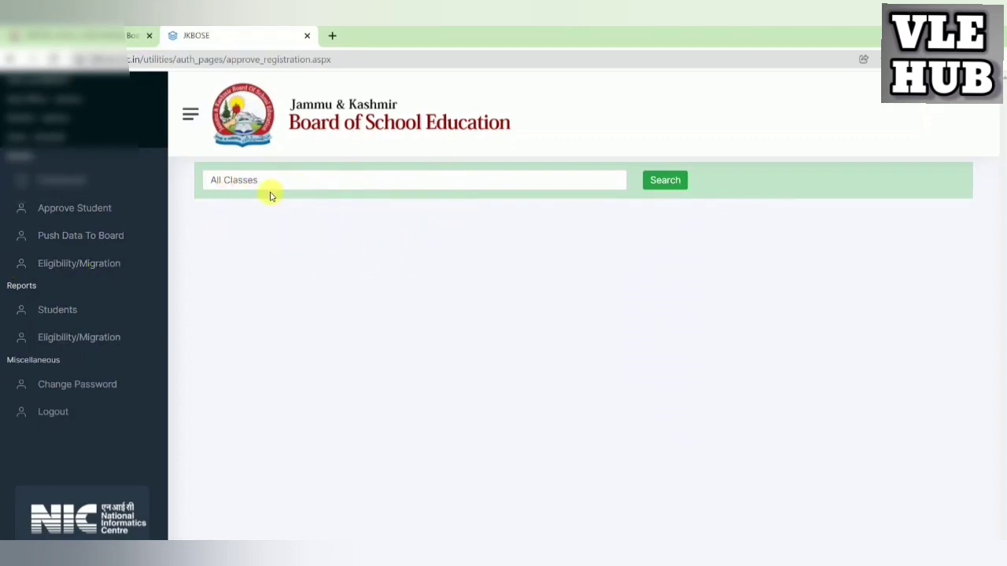
Approve the class X student's form, check 1 approved / 52 pending, and log out.
left_click(315, 184)
left_click(214, 239)
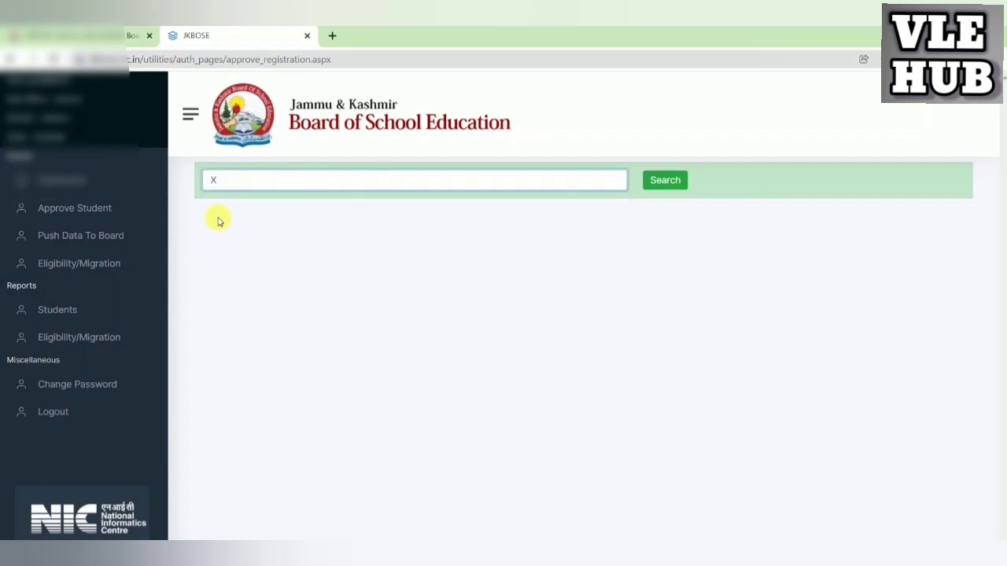
left_click(656, 181)
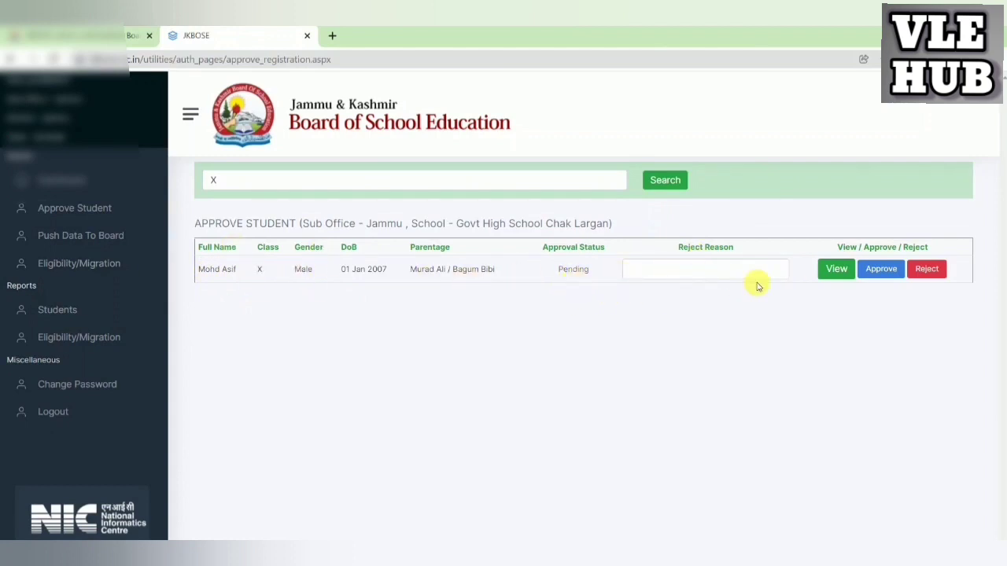
left_click(885, 269)
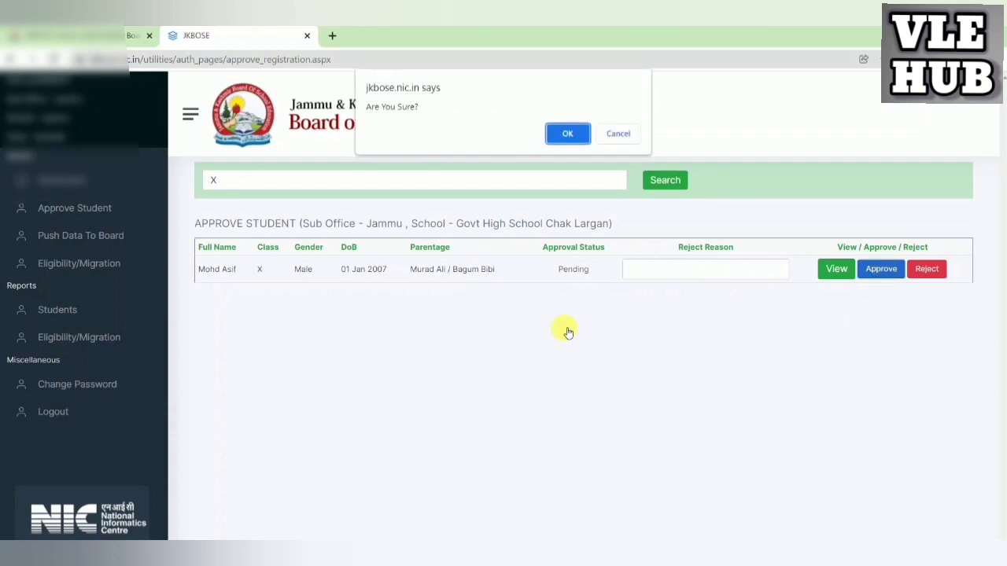
left_click(568, 134)
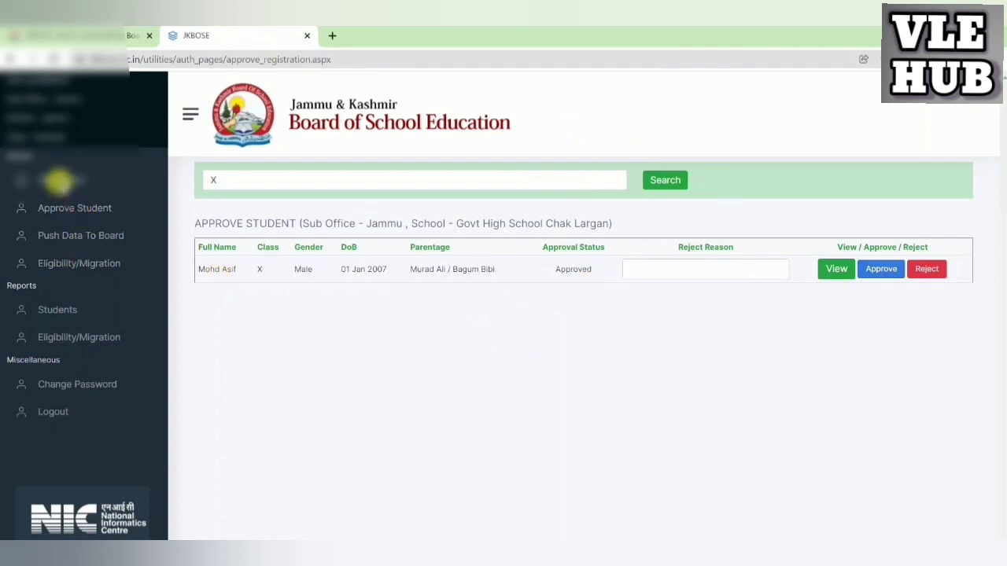
left_click(59, 181)
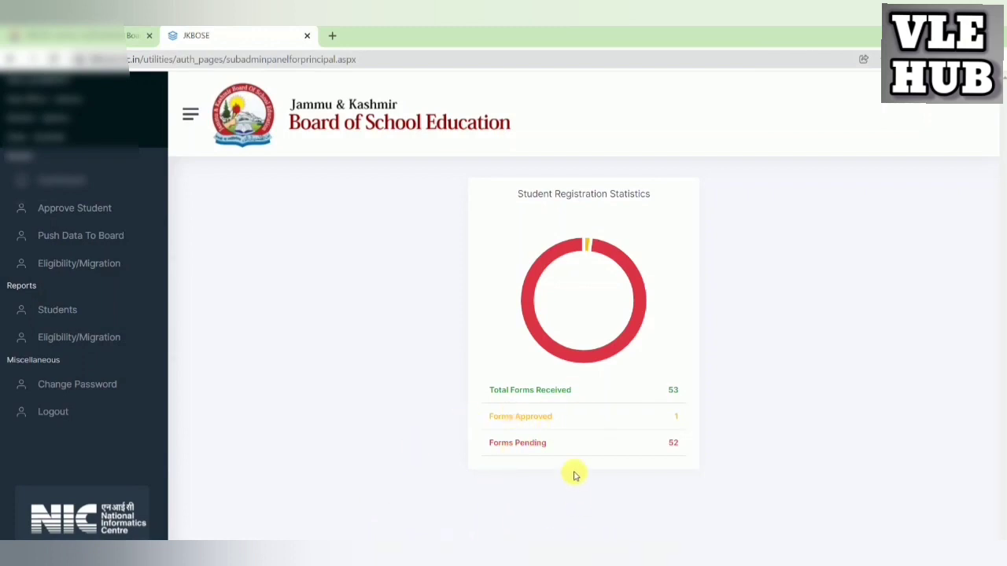
left_click(48, 412)
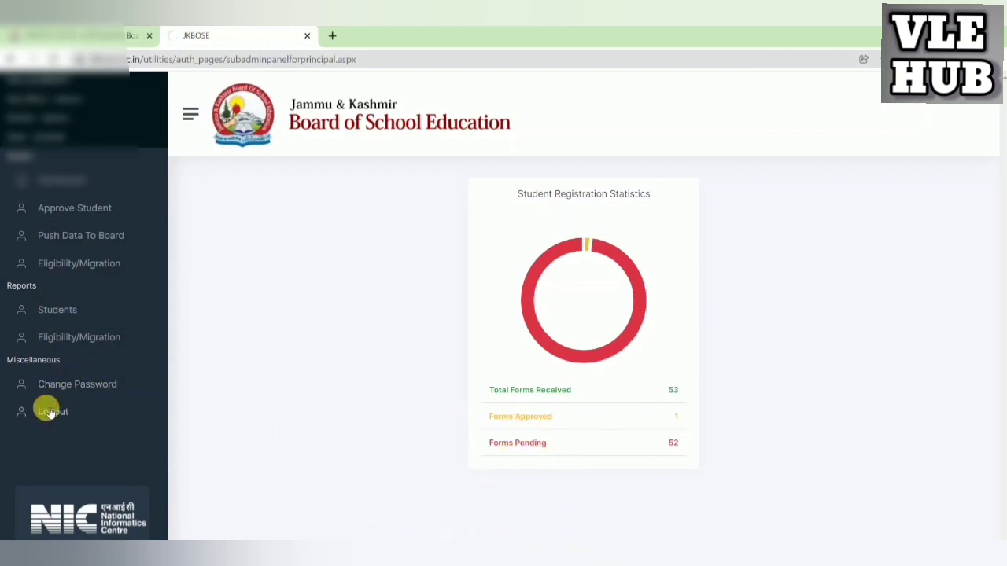